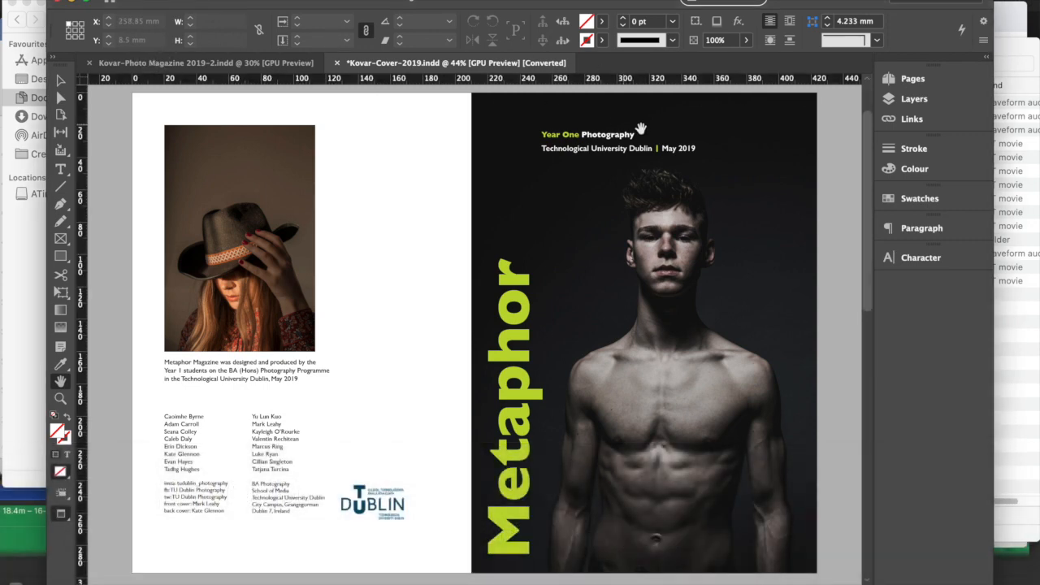
- Switch to the Photo Magazine 2019-2 document and browse through the photo layouts on its inner spreads
{"action": "left_click", "coordinate": [179, 64]}
{"action": "left_click_drag", "start_coordinate": [866, 96], "coordinate": [836, 250]}
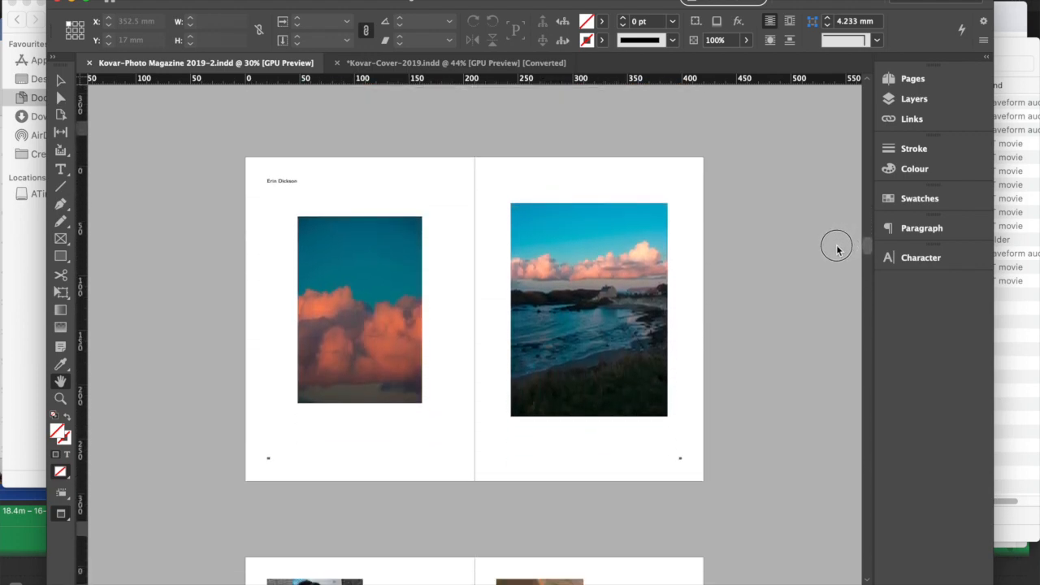
{"action": "scroll", "coordinate": [837, 249], "scroll_direction": "down", "scroll_amount": 10}
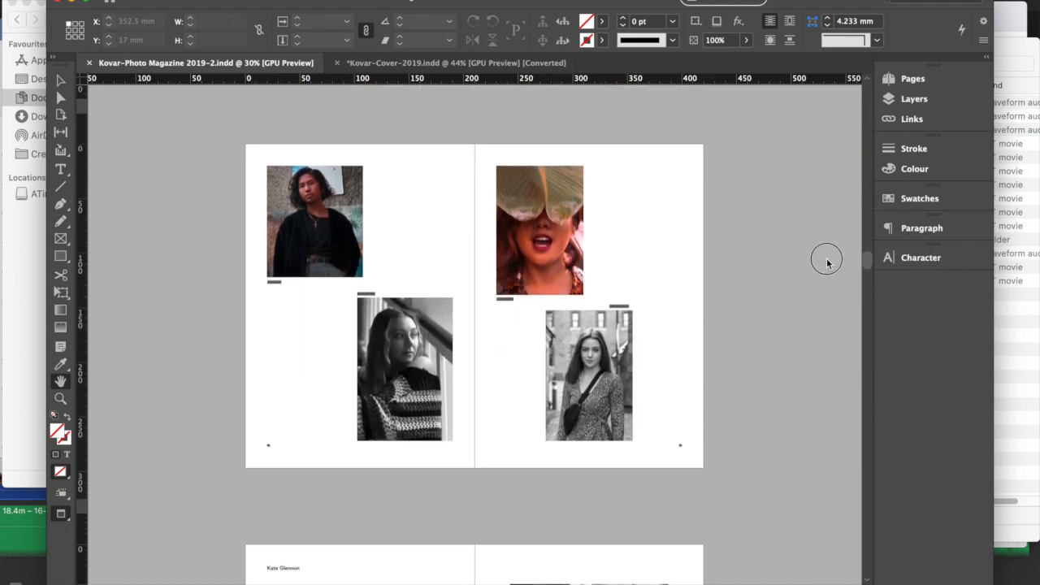
{"action": "scroll", "coordinate": [826, 260], "scroll_direction": "down", "scroll_amount": 3}
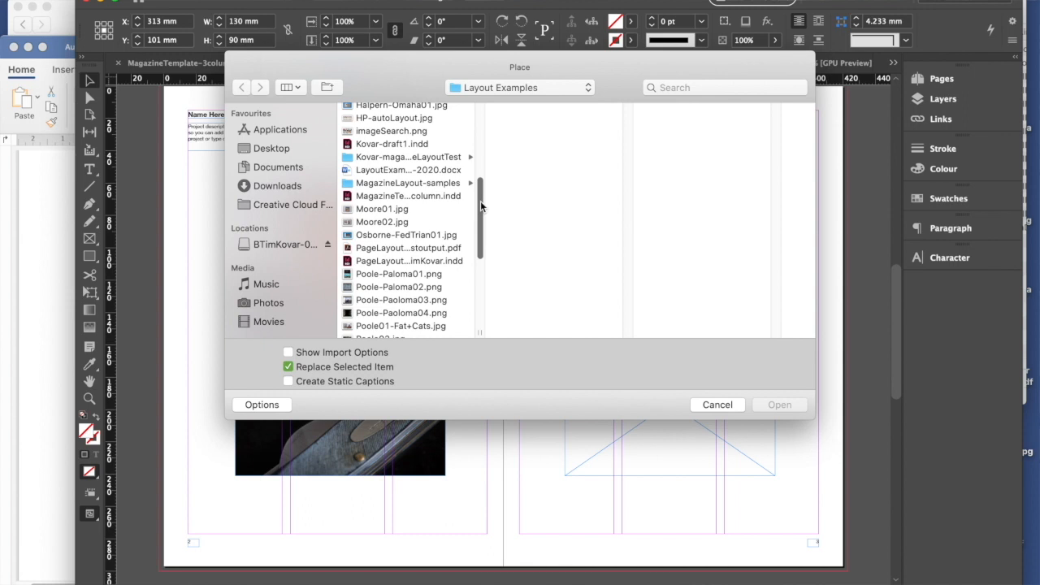
- Place 20-03-250.tif from the Kovar-images folder in Kovar-magazineLayoutTest into the upper frame on the right-hand page
{"action": "left_click", "coordinate": [403, 157]}
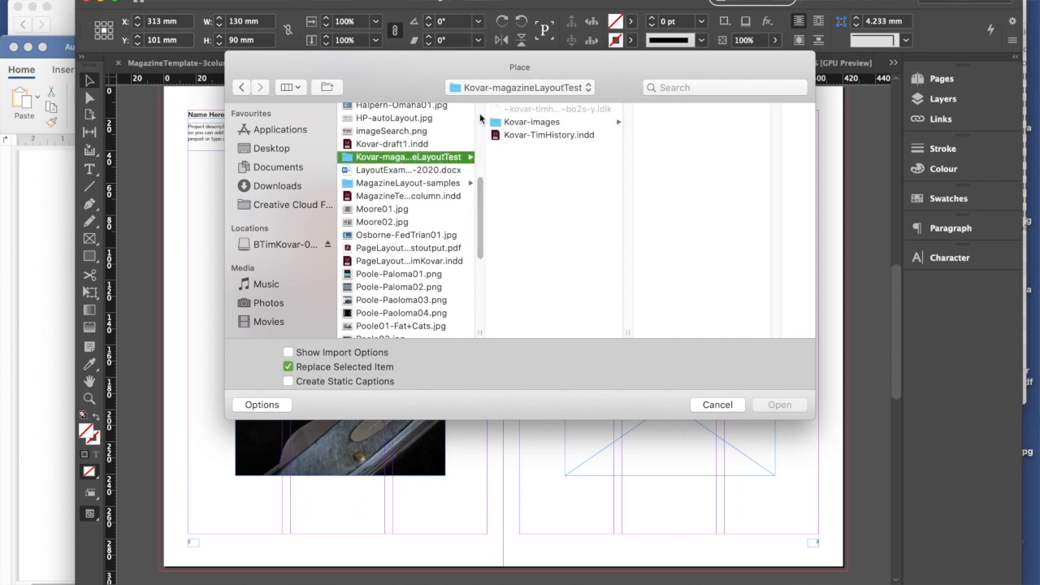
{"action": "left_click", "coordinate": [543, 125]}
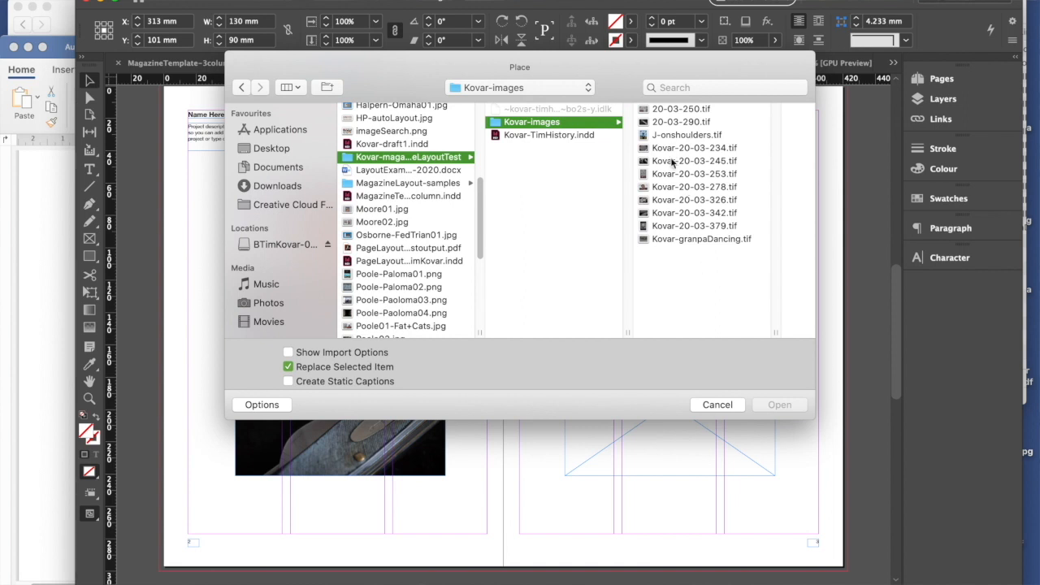
{"action": "left_click", "coordinate": [673, 111]}
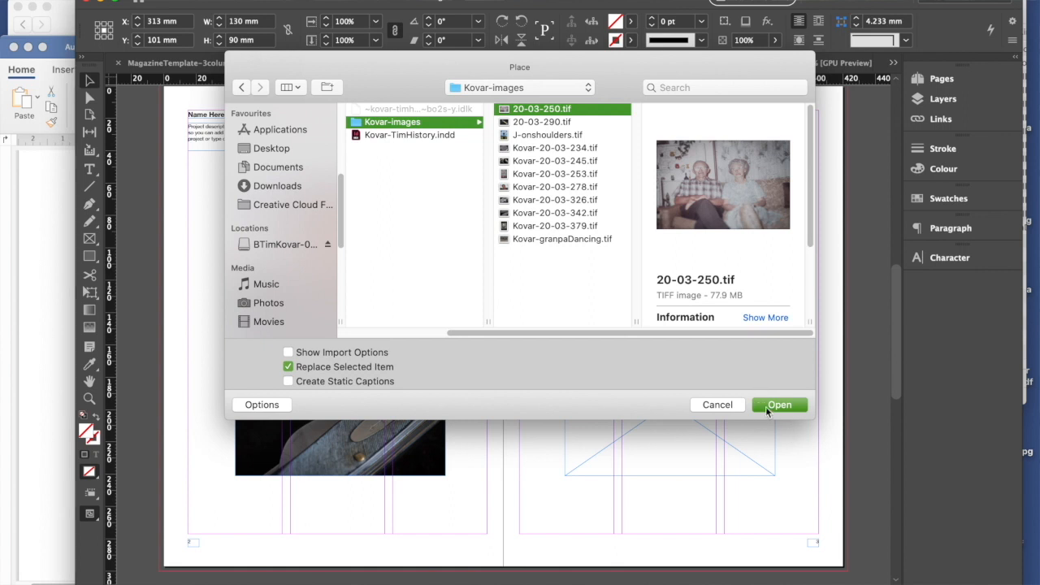
{"action": "left_click", "coordinate": [778, 405]}
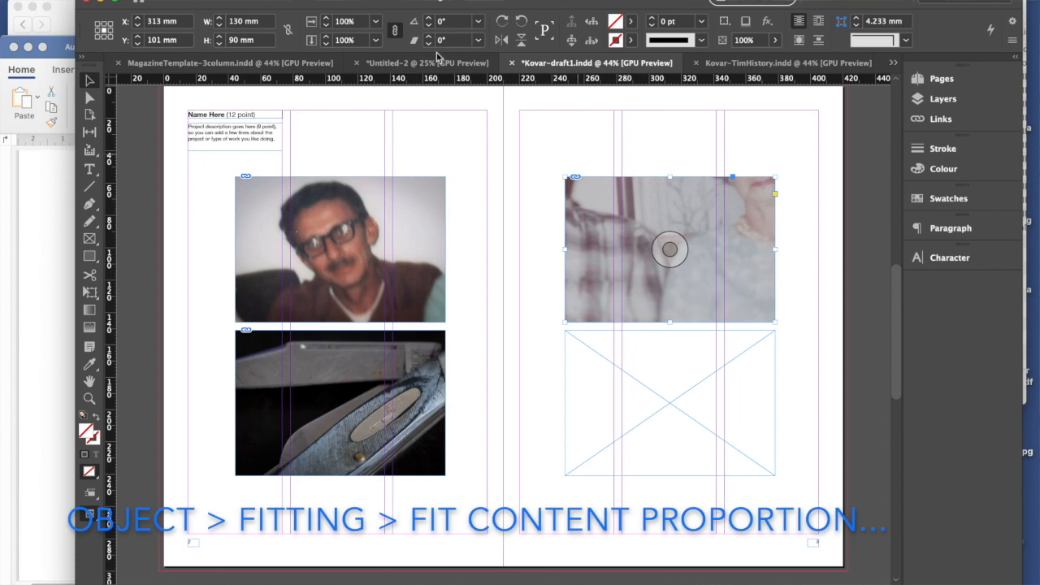
- Fit the couple's photo proportionally inside its frame with Fit Content Proportionally
{"action": "left_click", "coordinate": [252, 0]}
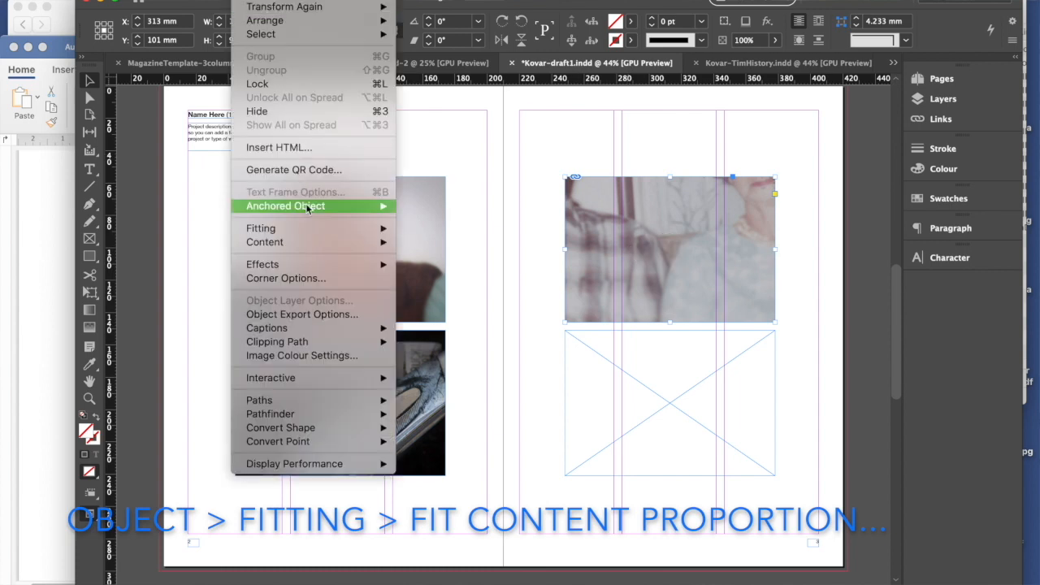
{"action": "mouse_move", "coordinate": [303, 231]}
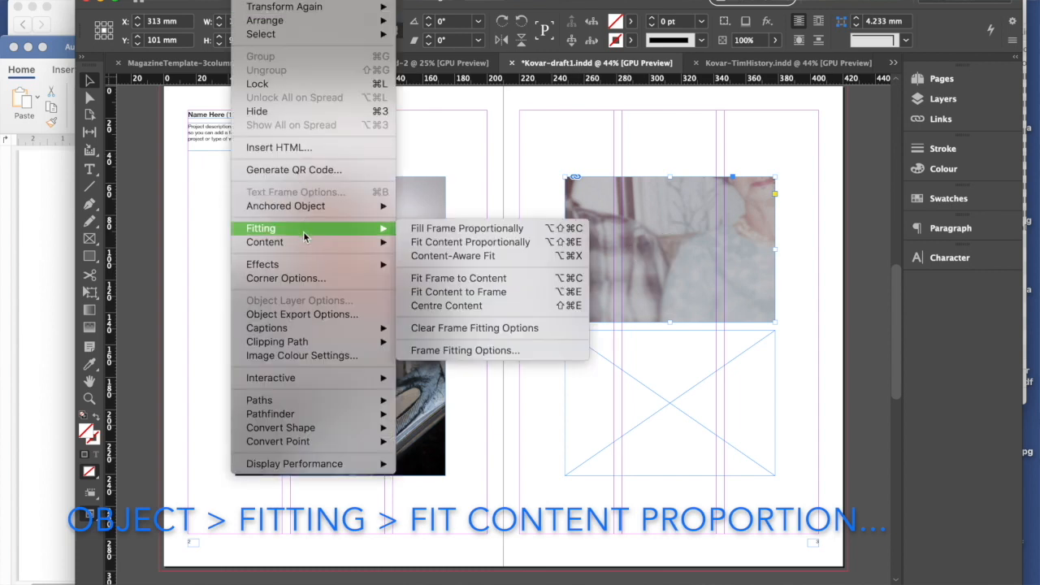
{"action": "left_click", "coordinate": [445, 243]}
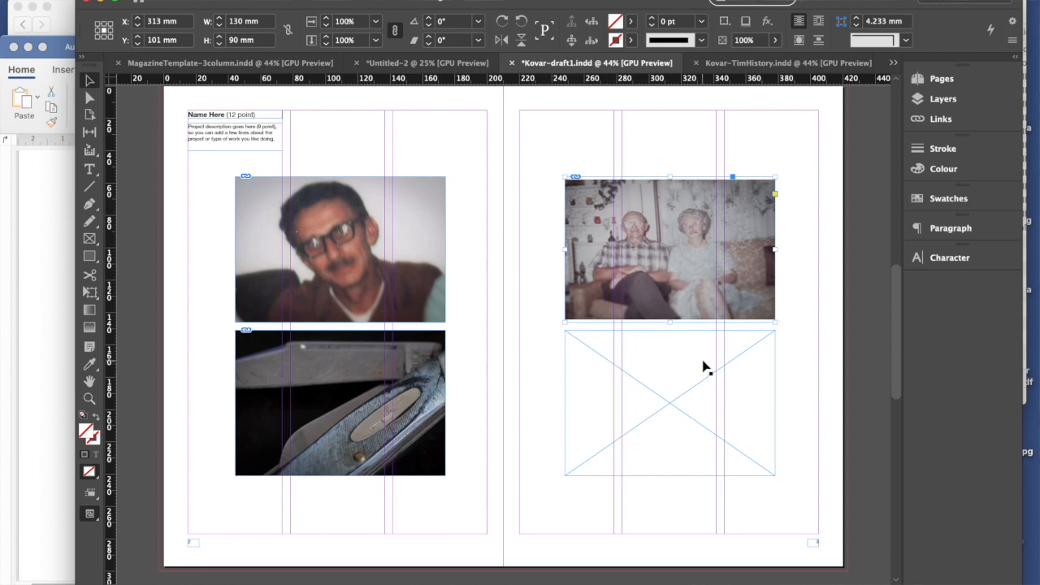
- Enlarge the couple's photo within its frame to about 505.5 × 337 mm and reposition it around the man's face
{"action": "mouse_move", "coordinate": [400, 242]}
{"action": "double_click", "coordinate": [760, 307]}
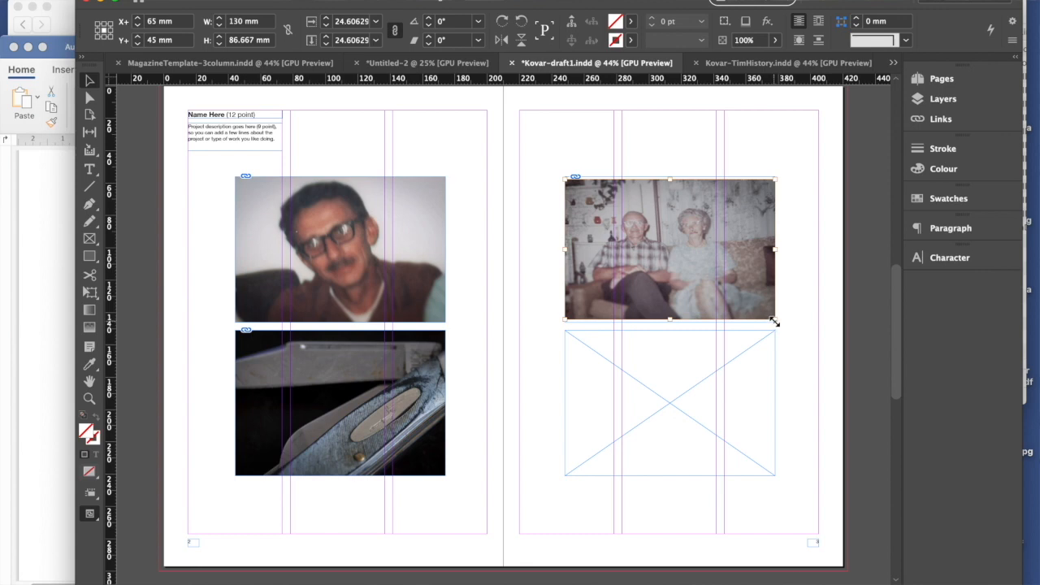
{"action": "left_click_drag", "start_coordinate": [775, 322], "coordinate": [870, 468]}
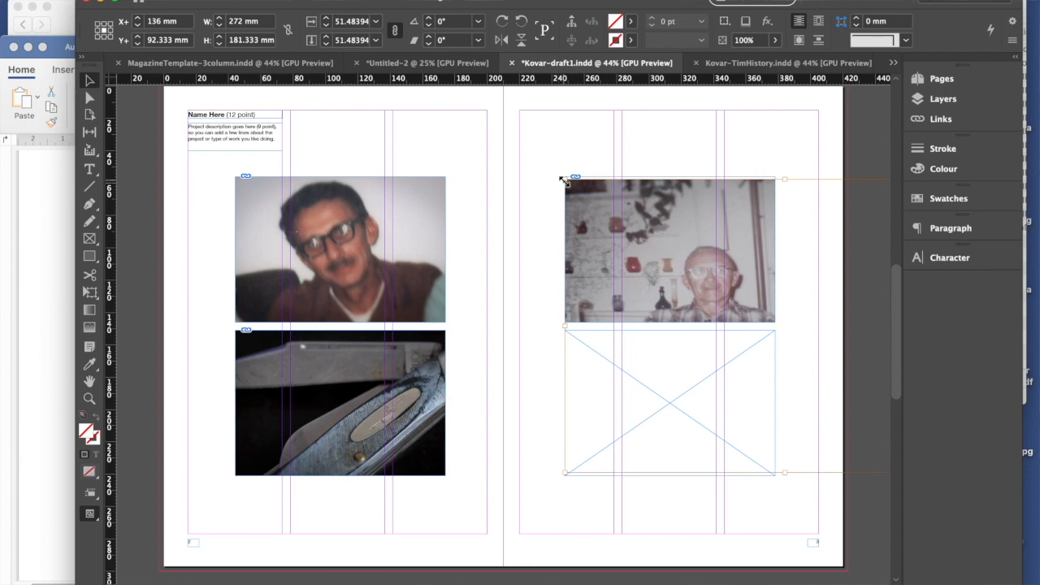
{"action": "left_click_drag", "start_coordinate": [561, 178], "coordinate": [441, 99]}
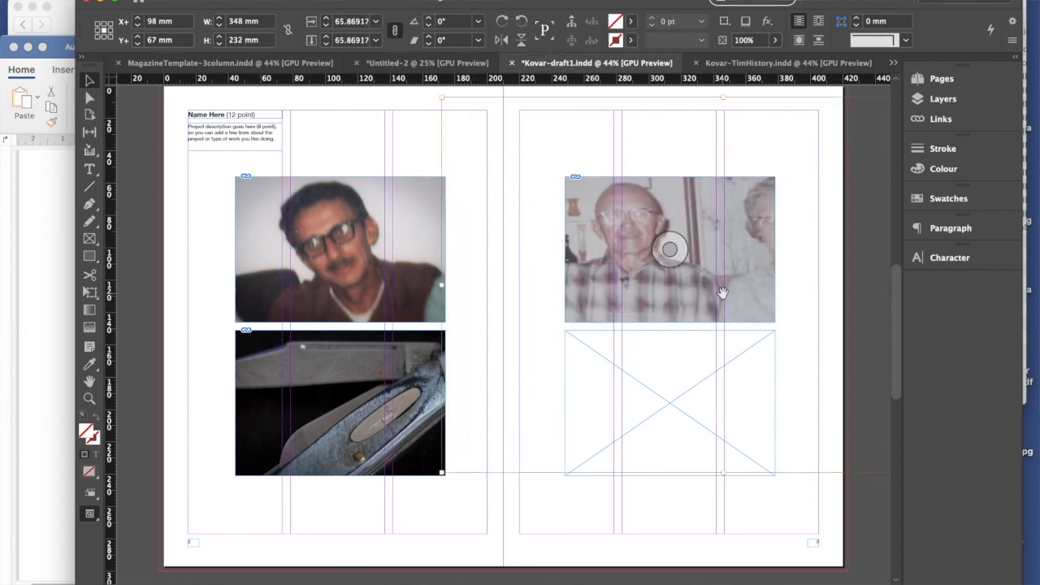
{"action": "mouse_move", "coordinate": [733, 290]}
{"action": "left_mouse_down"}
{"action": "mouse_move", "coordinate": [747, 289]}
{"action": "mouse_move", "coordinate": [738, 303]}
{"action": "mouse_move", "coordinate": [746, 318]}
{"action": "mouse_move", "coordinate": [737, 298]}
{"action": "left_mouse_up"}
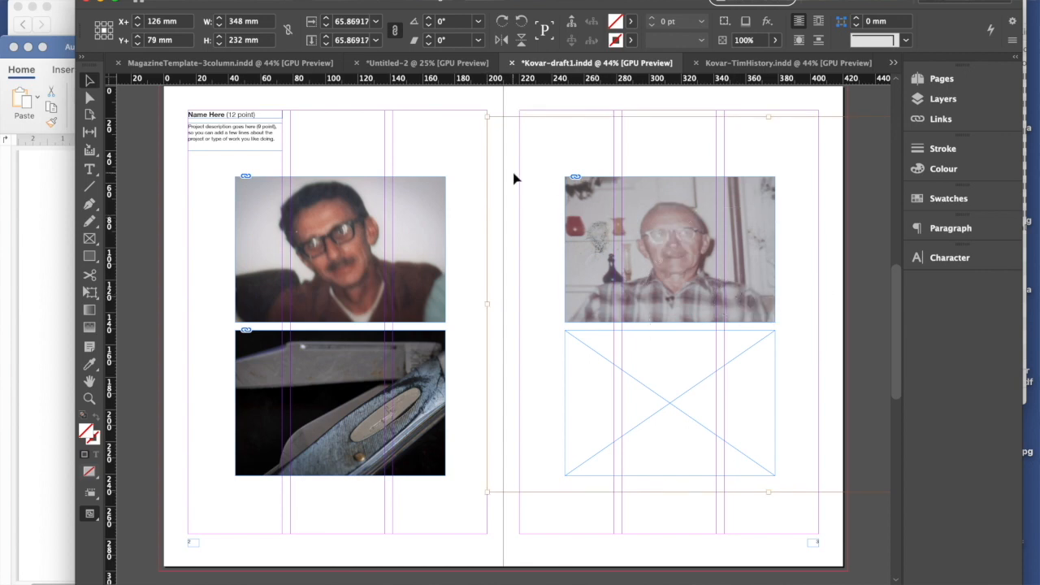
{"action": "left_click_drag", "start_coordinate": [488, 120], "coordinate": [401, 62]}
{"action": "left_click_drag", "start_coordinate": [652, 404], "coordinate": [738, 431]}
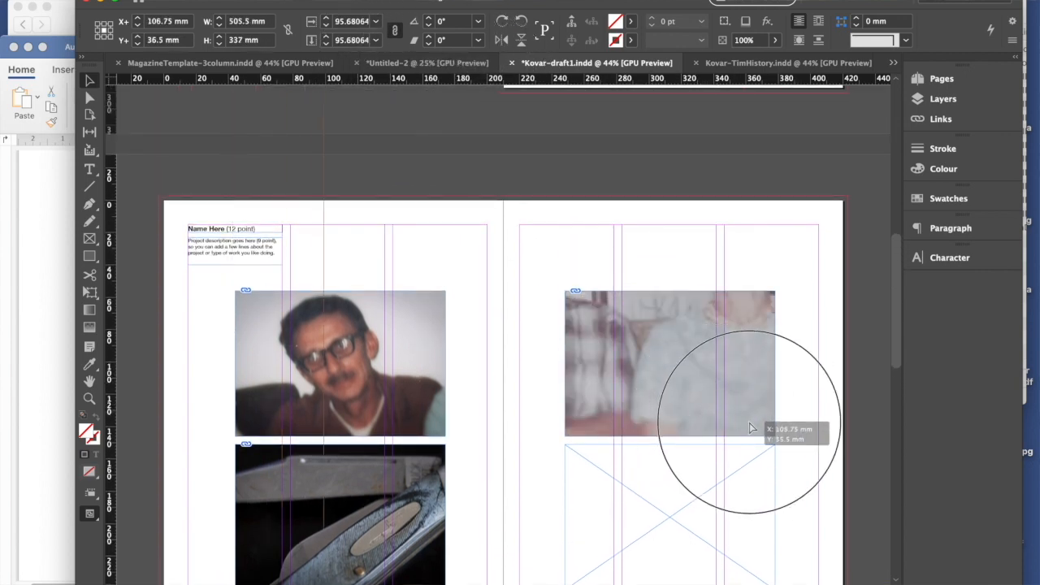
{"action": "left_click_drag", "start_coordinate": [666, 396], "coordinate": [718, 408]}
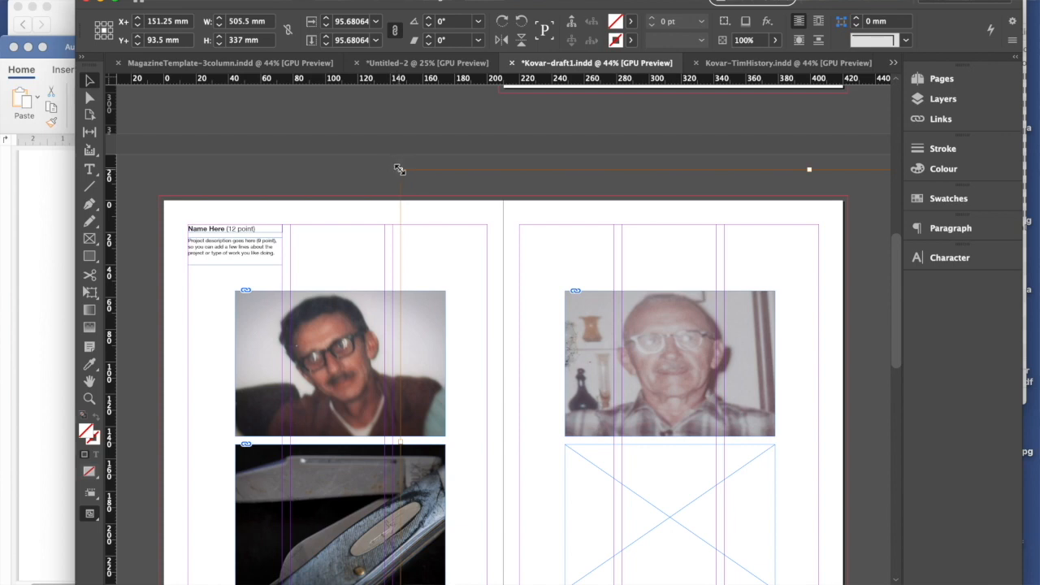
- Scale the cropped photo down to about 462.5 × 308 mm and shift it so the man's head and shoulders fill the frame
{"action": "left_click_drag", "start_coordinate": [400, 169], "coordinate": [427, 187]}
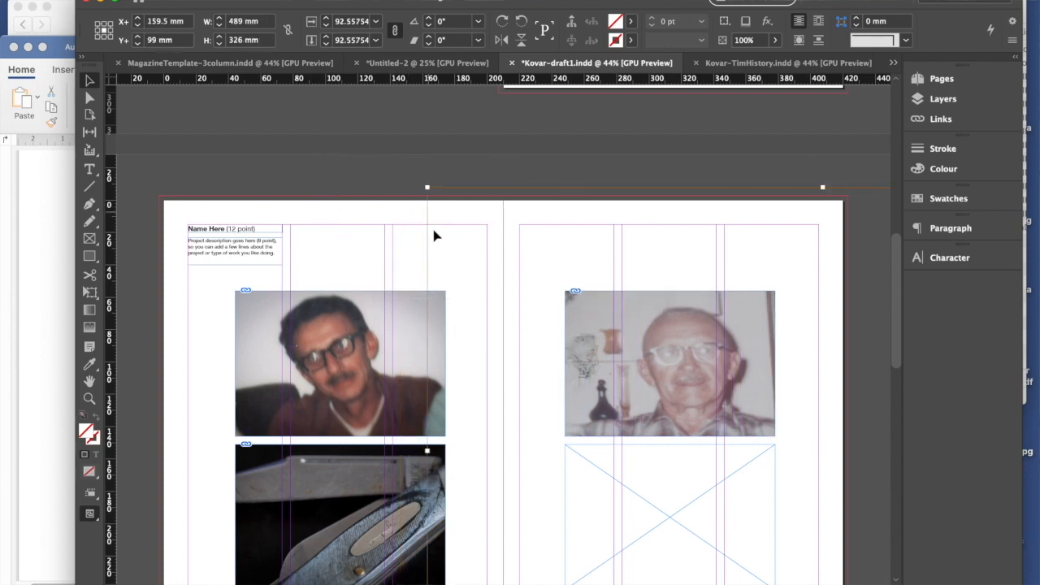
{"action": "left_click_drag", "start_coordinate": [630, 369], "coordinate": [608, 364]}
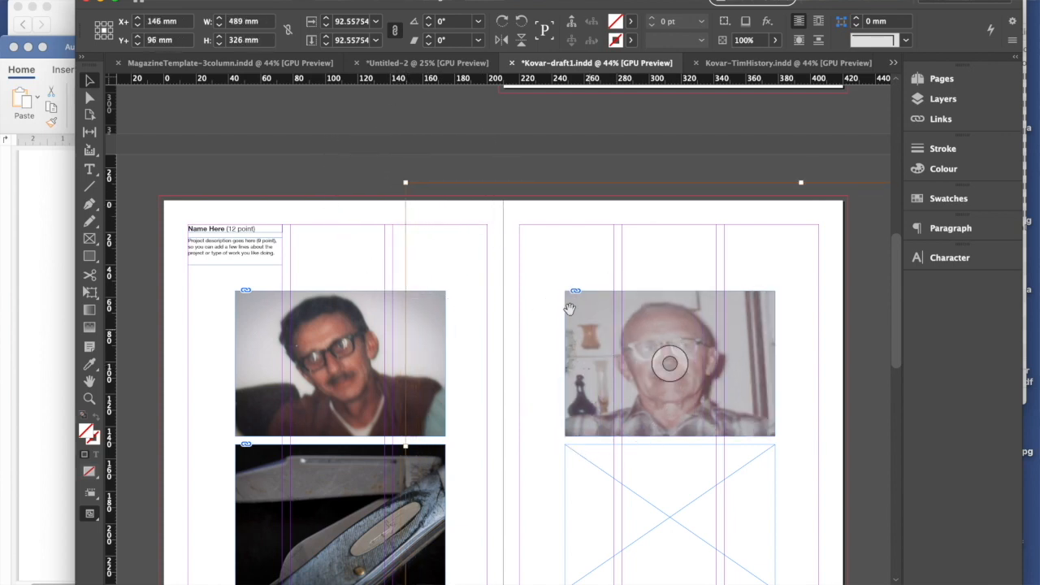
{"action": "left_click_drag", "start_coordinate": [406, 182], "coordinate": [429, 213]}
{"action": "mouse_move", "coordinate": [650, 403]}
{"action": "left_mouse_down"}
{"action": "mouse_move", "coordinate": [629, 398]}
{"action": "mouse_move", "coordinate": [648, 395]}
{"action": "left_mouse_up"}
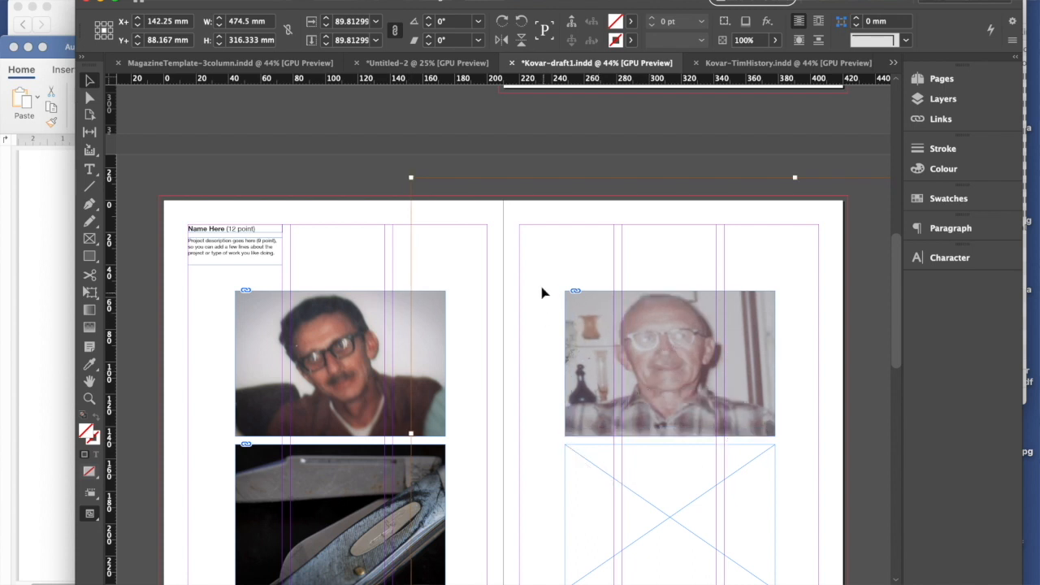
{"action": "mouse_move", "coordinate": [413, 178]}
{"action": "left_mouse_down"}
{"action": "mouse_move", "coordinate": [403, 165]}
{"action": "mouse_move", "coordinate": [411, 187]}
{"action": "mouse_move", "coordinate": [419, 182]}
{"action": "left_mouse_up"}
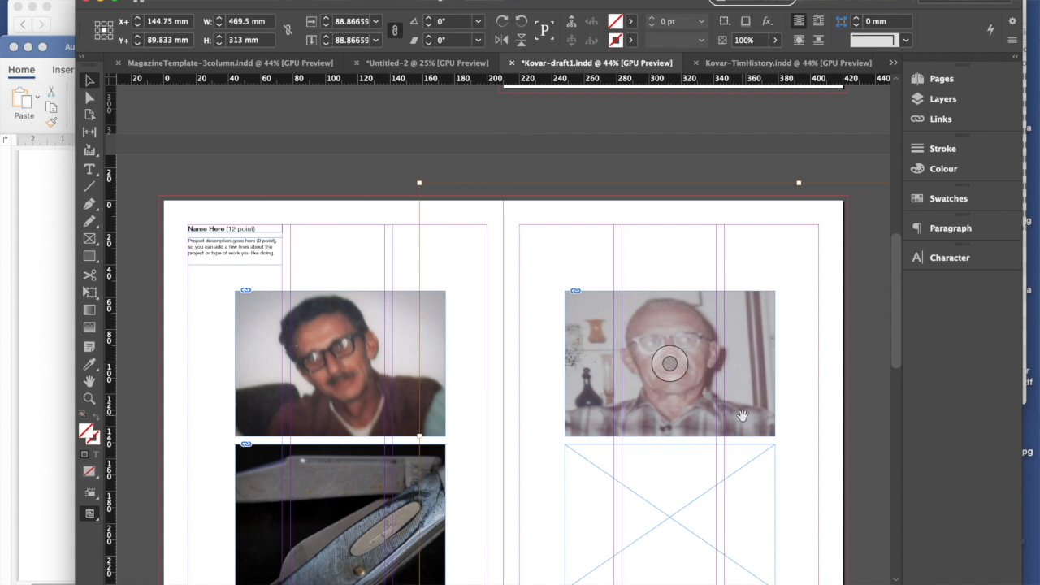
{"action": "left_click_drag", "start_coordinate": [743, 421], "coordinate": [736, 411]}
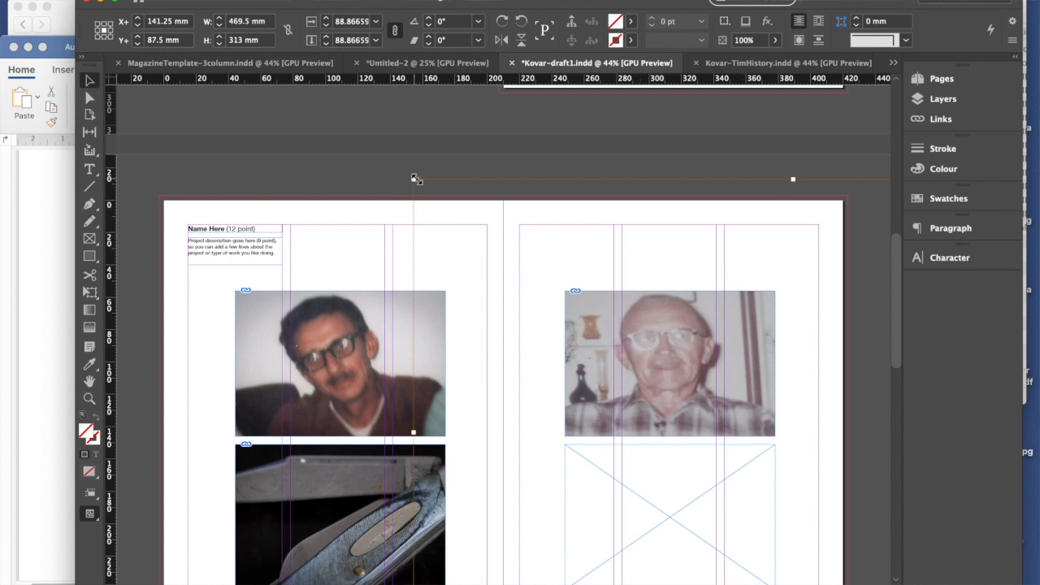
{"action": "mouse_move", "coordinate": [414, 179]}
{"action": "left_mouse_down"}
{"action": "mouse_move", "coordinate": [418, 204]}
{"action": "mouse_move", "coordinate": [424, 188]}
{"action": "left_mouse_up"}
{"action": "left_click_drag", "start_coordinate": [734, 391], "coordinate": [727, 385]}
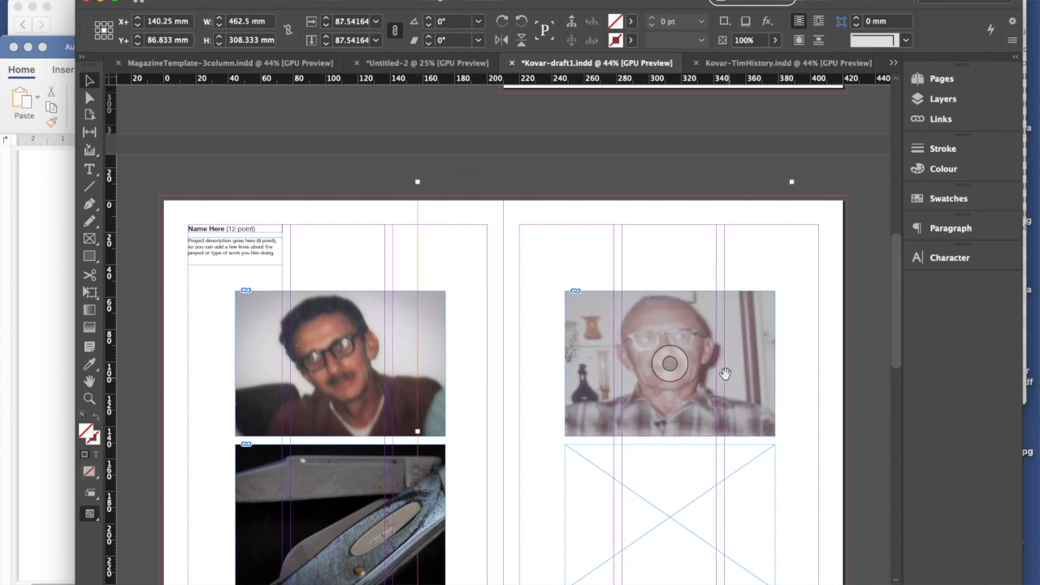
{"action": "left_click", "coordinate": [871, 450]}
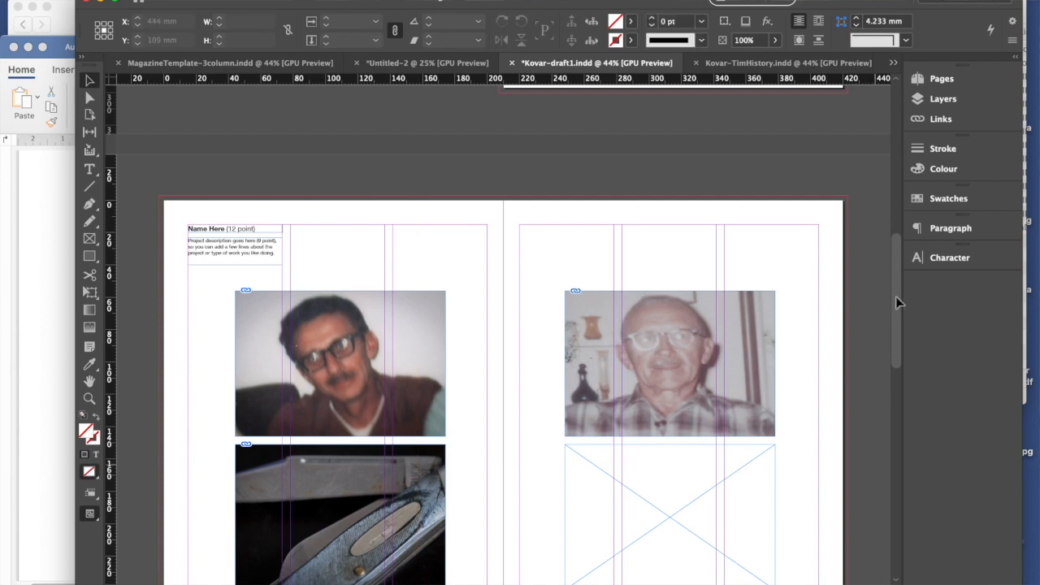
- Place Kovar-20-03-245.tif into the empty lower frame on the right-hand page
{"action": "left_click_drag", "start_coordinate": [897, 274], "coordinate": [877, 343]}
{"action": "left_click", "coordinate": [701, 338]}
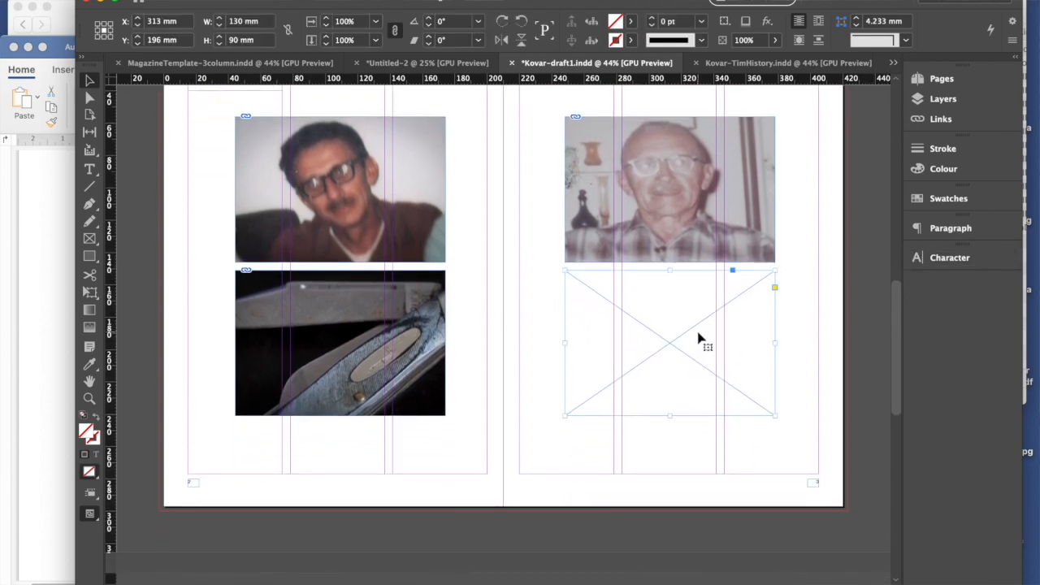
{"action": "key", "text": "super+d"}
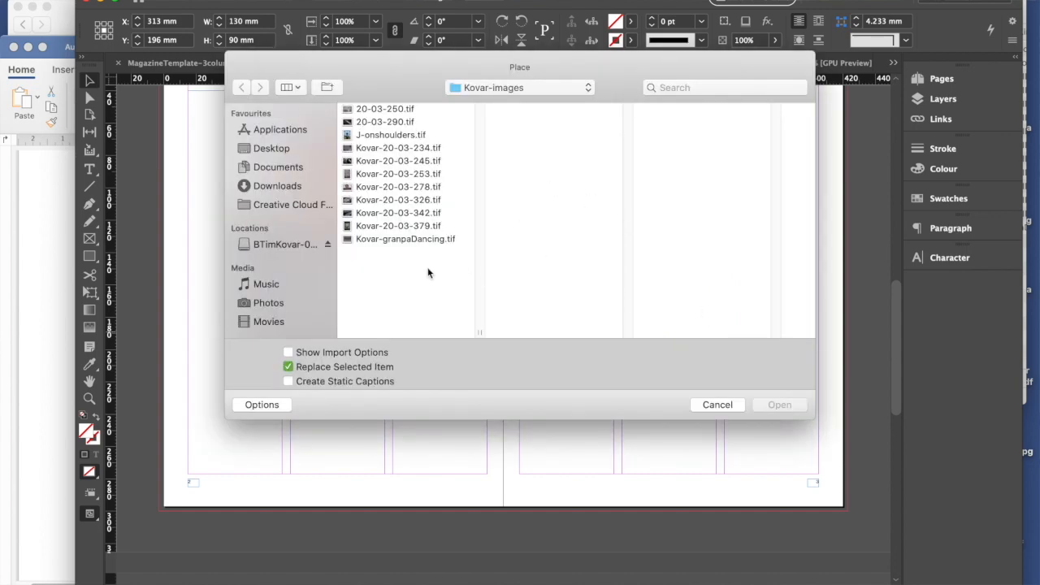
{"action": "left_click", "coordinate": [382, 225]}
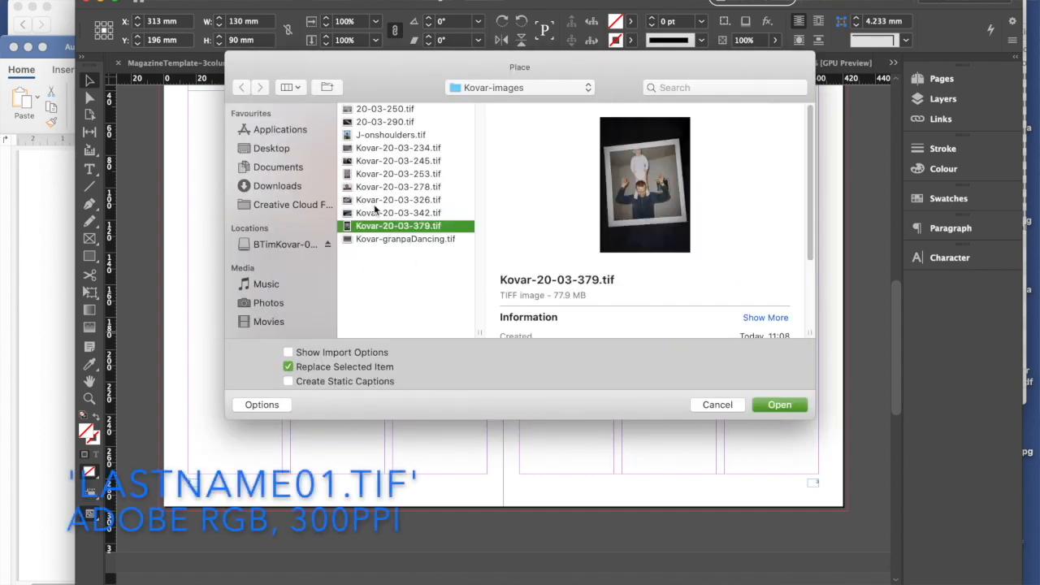
{"action": "left_click", "coordinate": [376, 214]}
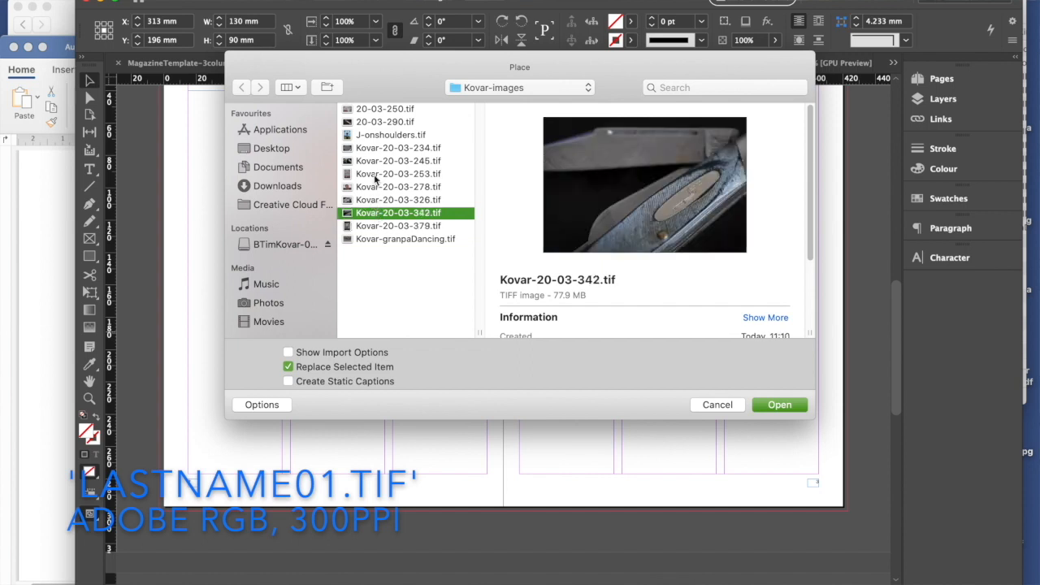
{"action": "left_click", "coordinate": [376, 201]}
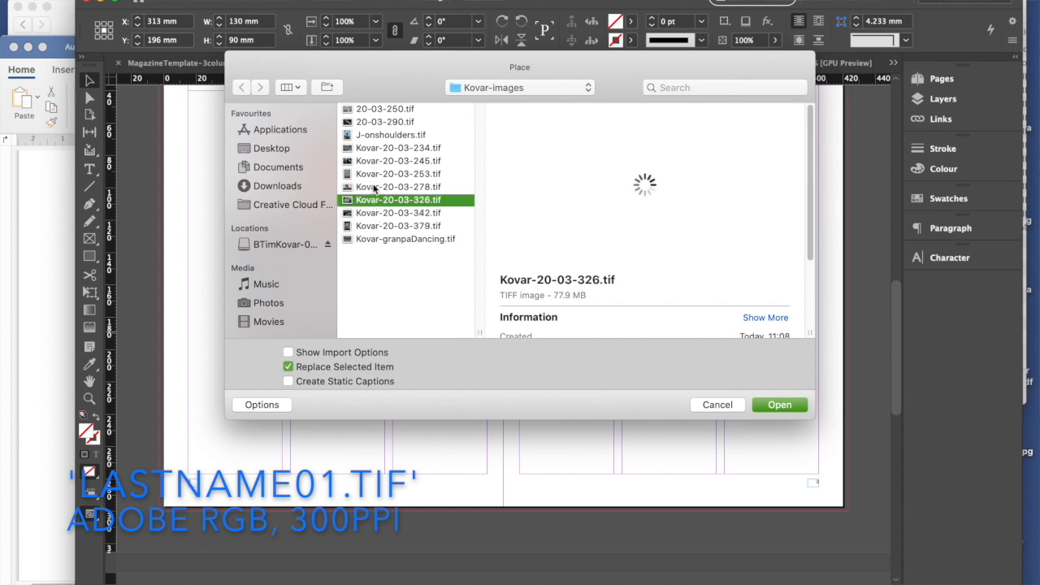
{"action": "left_click", "coordinate": [373, 161]}
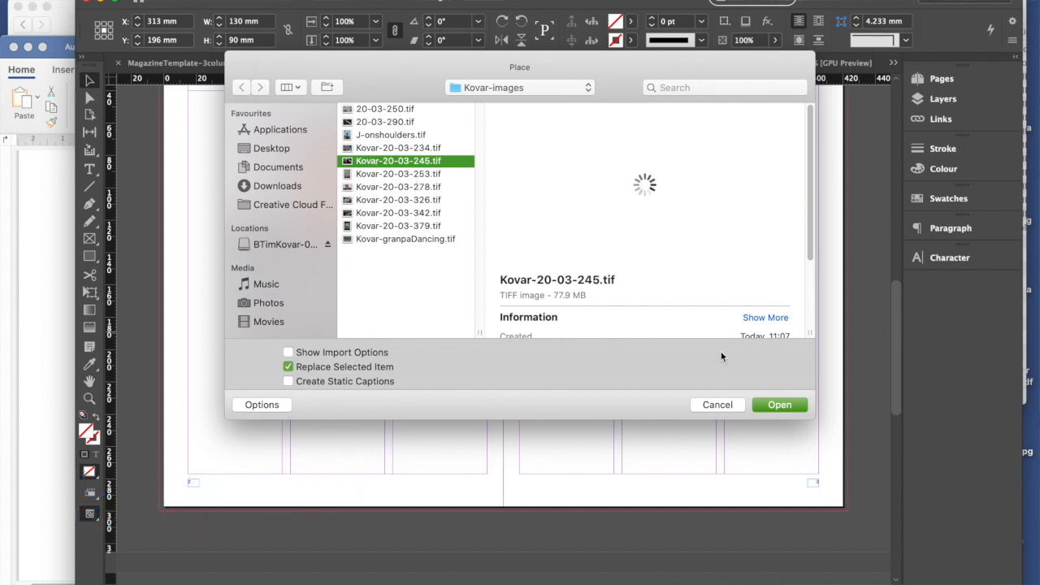
{"action": "left_click", "coordinate": [777, 404]}
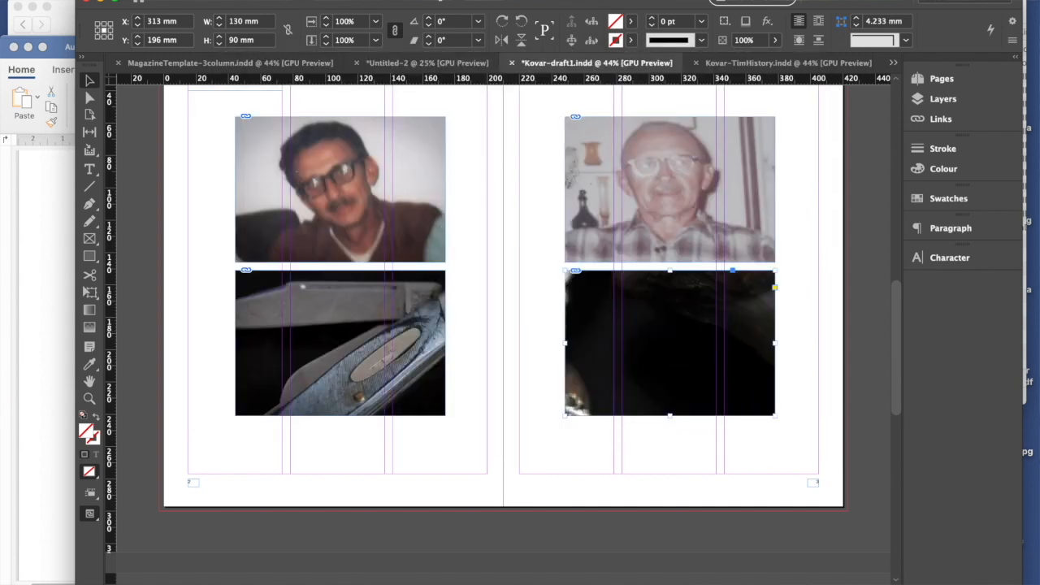
- Apply Fill Frame Proportionally to the lower image on the right-hand page and deselect it
{"action": "left_click", "coordinate": [250, 1]}
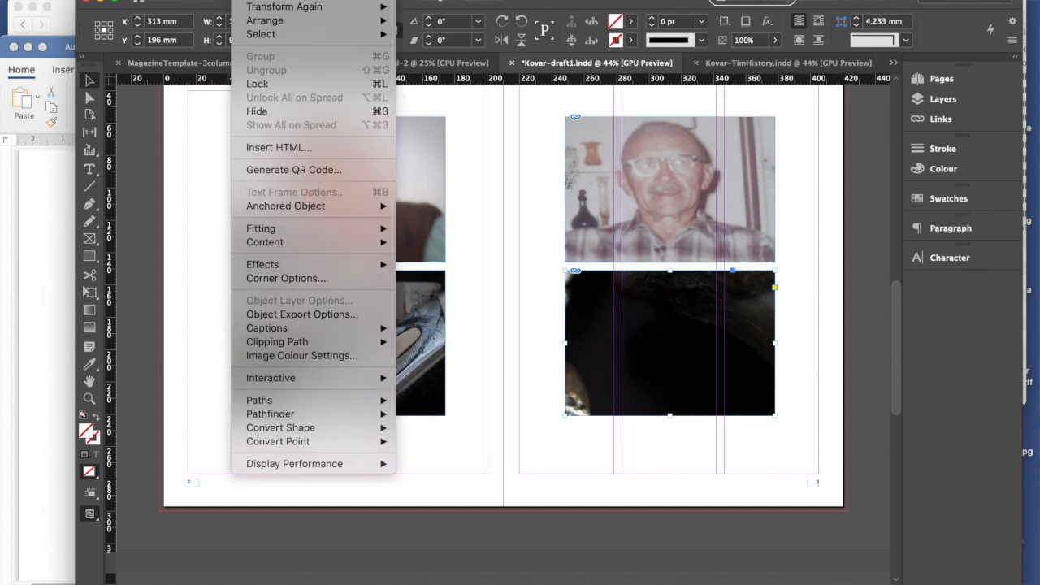
{"action": "mouse_move", "coordinate": [328, 233]}
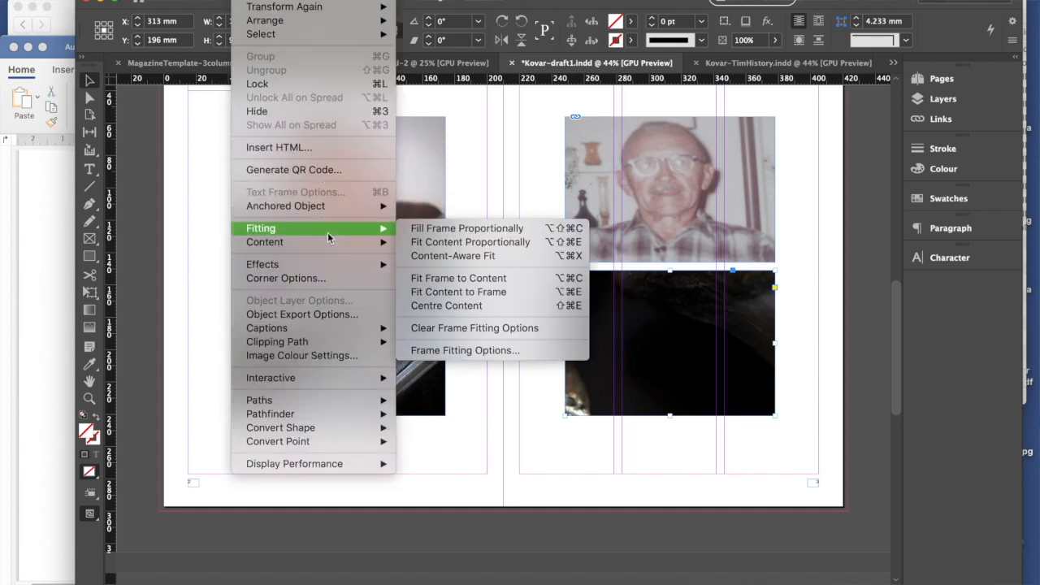
{"action": "left_click", "coordinate": [456, 232]}
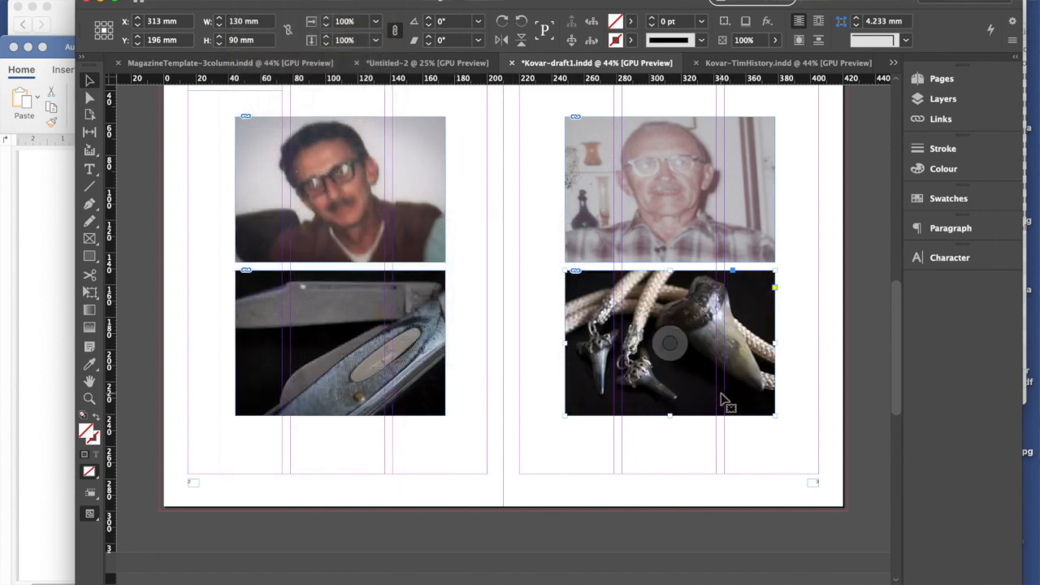
{"action": "left_click", "coordinate": [824, 394]}
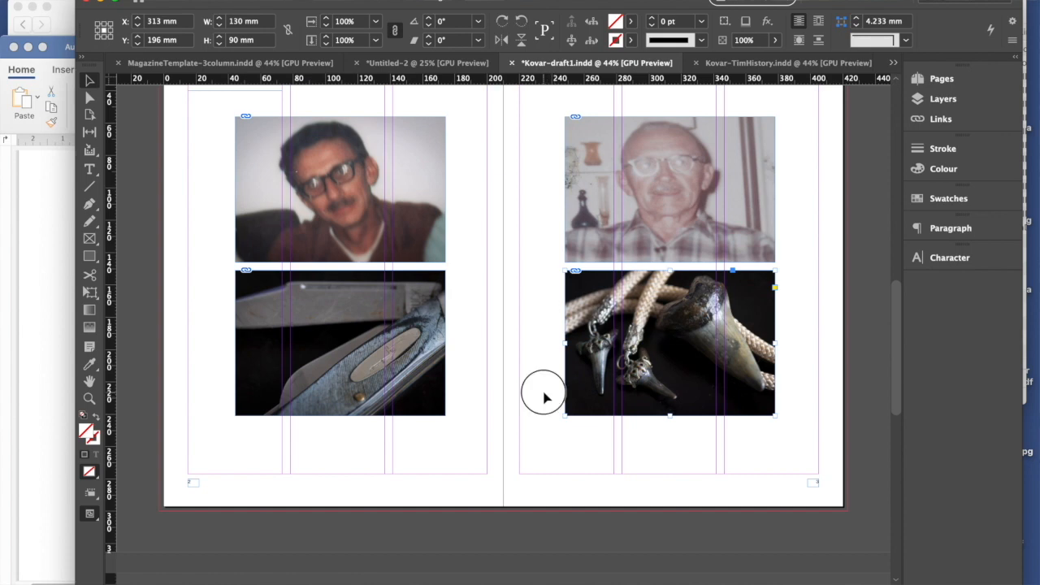
{"action": "scroll", "coordinate": [495, 425], "scroll_direction": "up", "scroll_amount": 2}
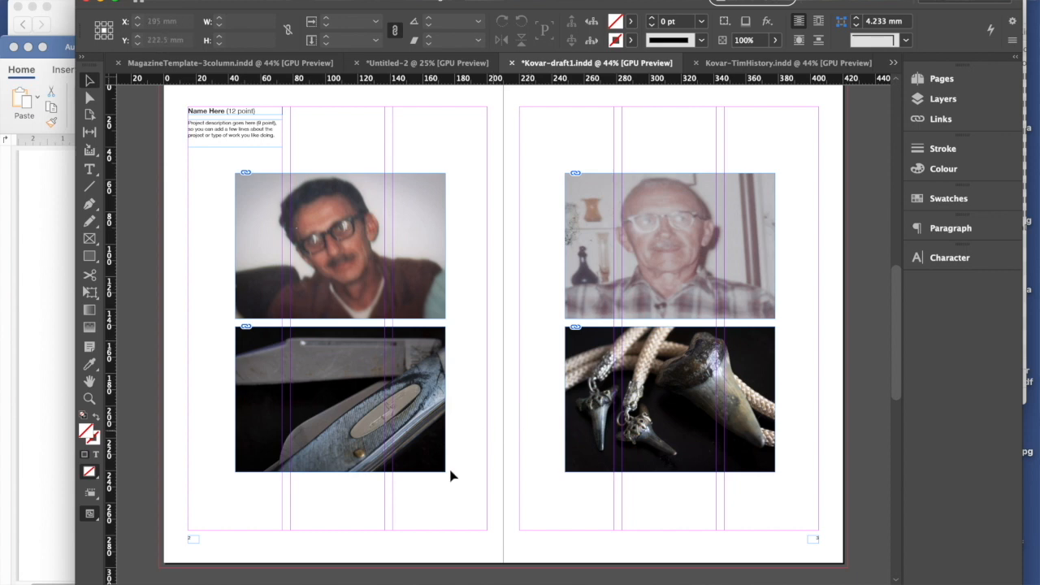
- Switch the screen mode to Preview and review the finished photo spread, the page before it and the empty spread that follows
{"action": "left_click", "coordinate": [96, 518]}
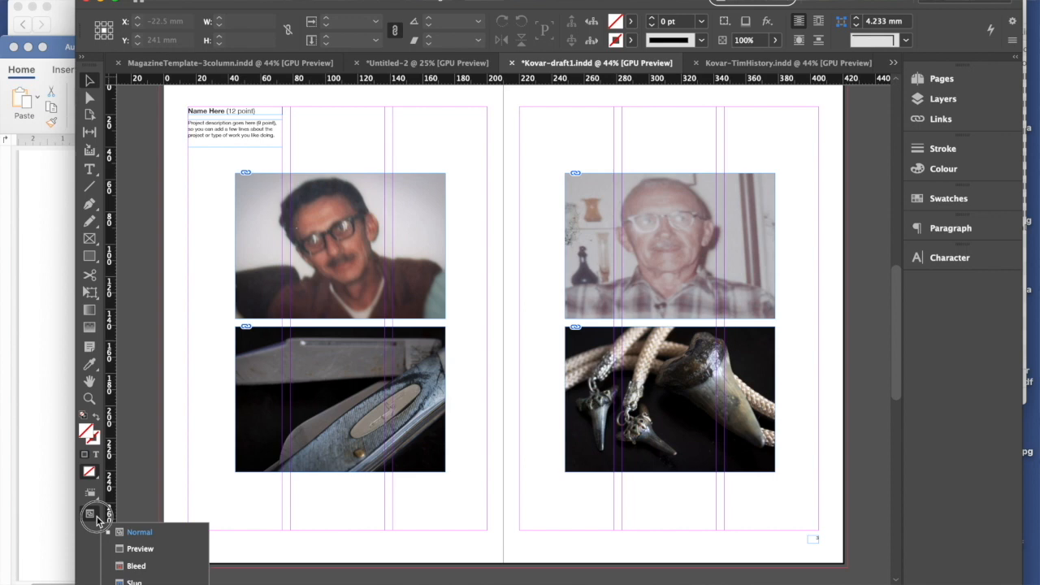
{"action": "left_click_drag", "start_coordinate": [97, 516], "coordinate": [141, 551]}
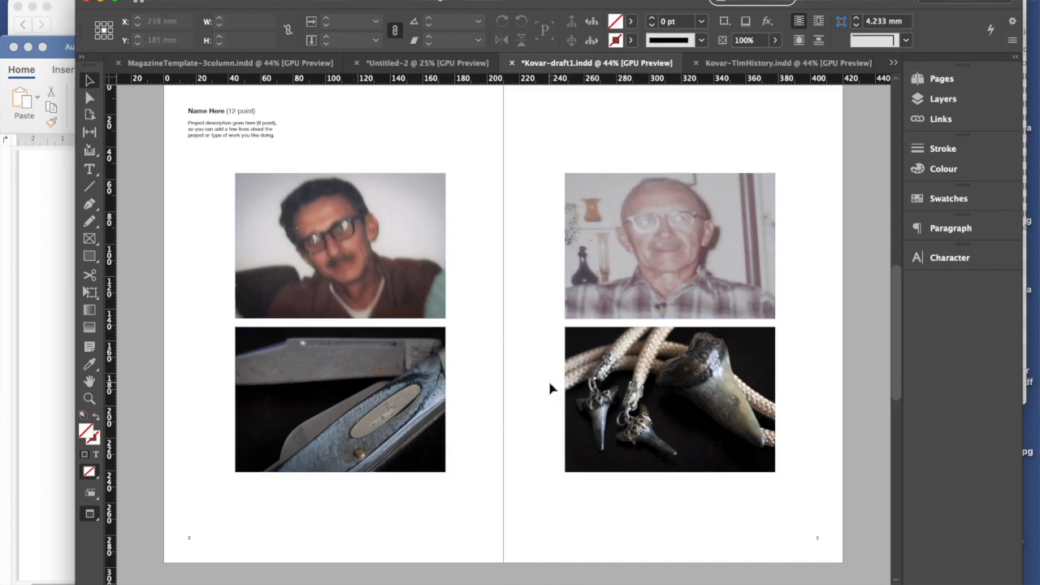
{"action": "scroll", "coordinate": [549, 389], "scroll_direction": "down", "scroll_amount": 2}
{"action": "scroll", "coordinate": [548, 378], "scroll_direction": "up", "scroll_amount": 4}
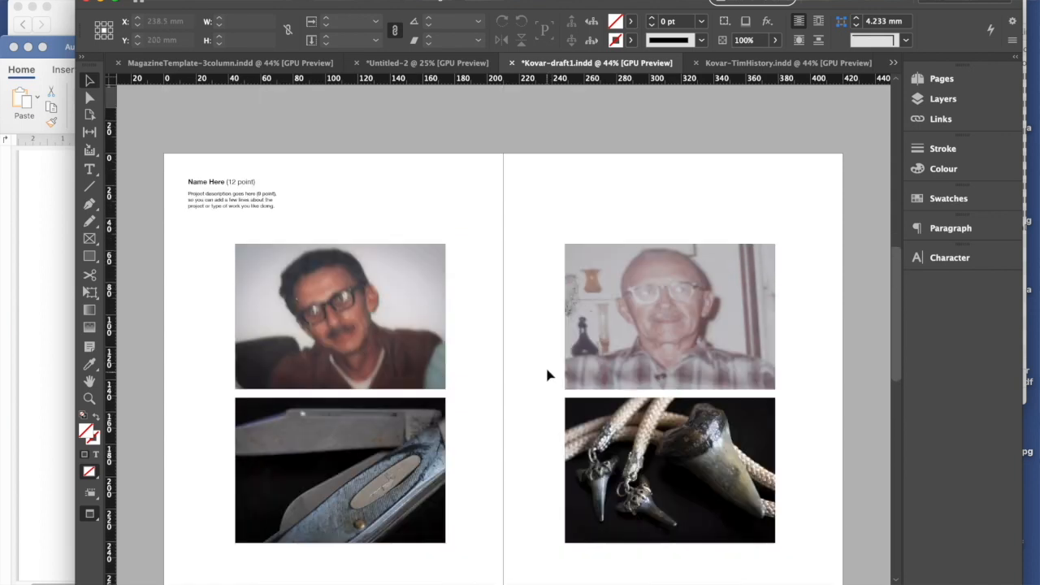
{"action": "scroll", "coordinate": [546, 375], "scroll_direction": "up", "scroll_amount": 5}
{"action": "scroll", "coordinate": [541, 376], "scroll_direction": "down", "scroll_amount": 2}
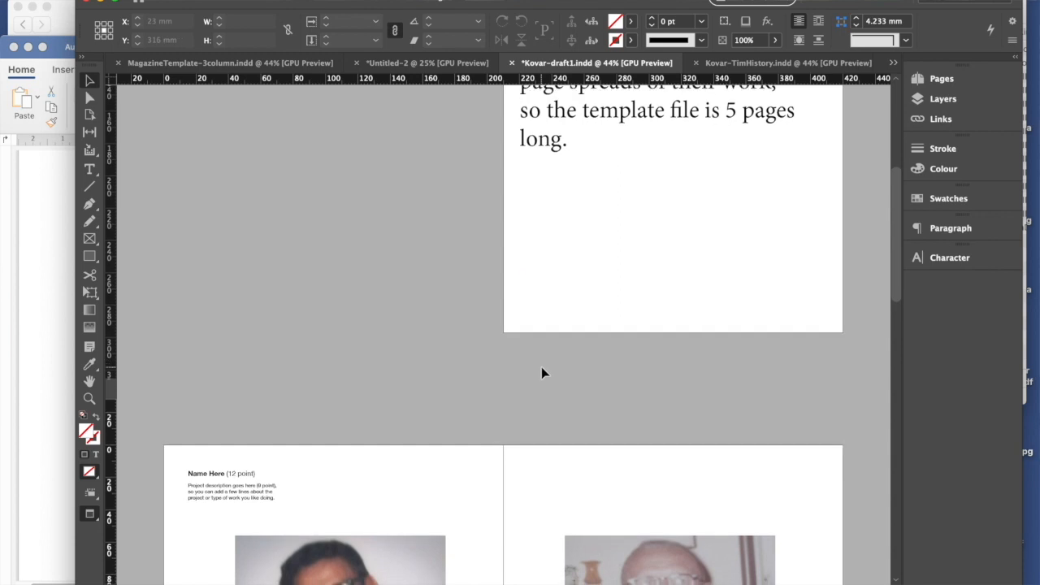
{"action": "scroll", "coordinate": [542, 368], "scroll_direction": "down", "scroll_amount": 10}
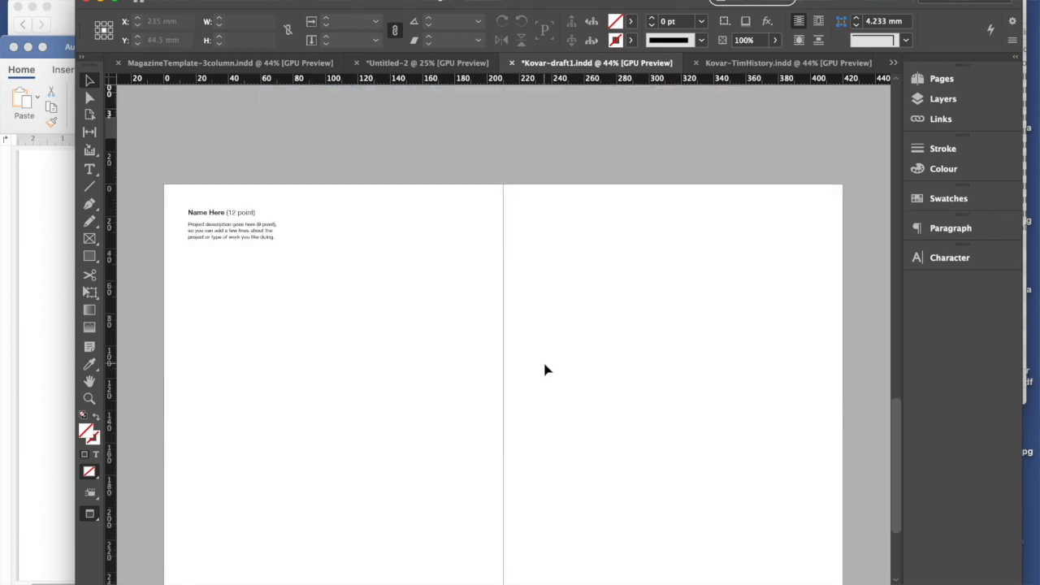
{"action": "scroll", "coordinate": [546, 370], "scroll_direction": "down", "scroll_amount": 3}
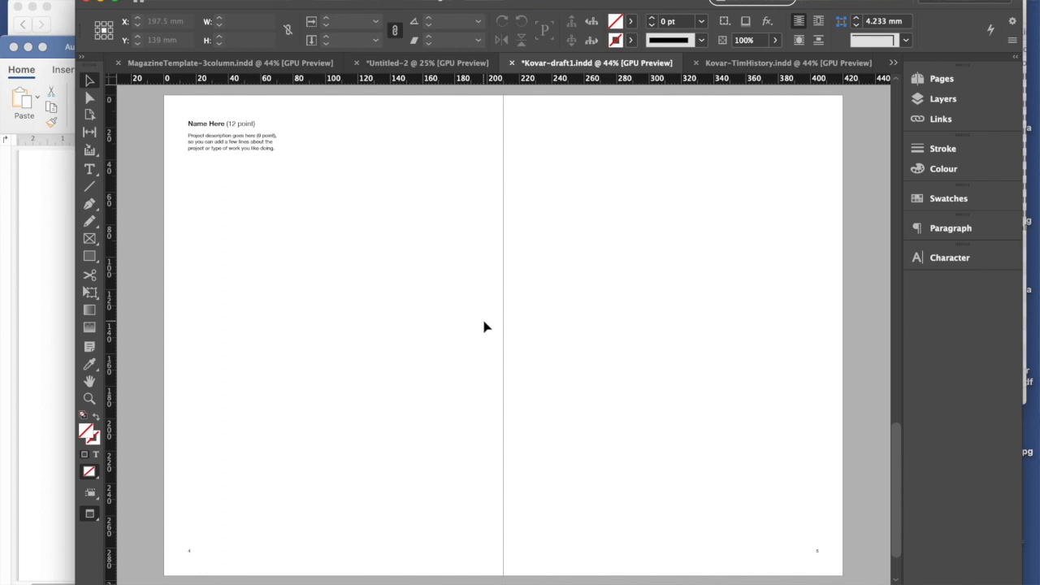
- Return to Normal view and draw three-column-wide rectangular frames on pages 4 and 5, about 185 × 177.5 mm and 185 × 179.5 mm
{"action": "left_click", "coordinate": [96, 518]}
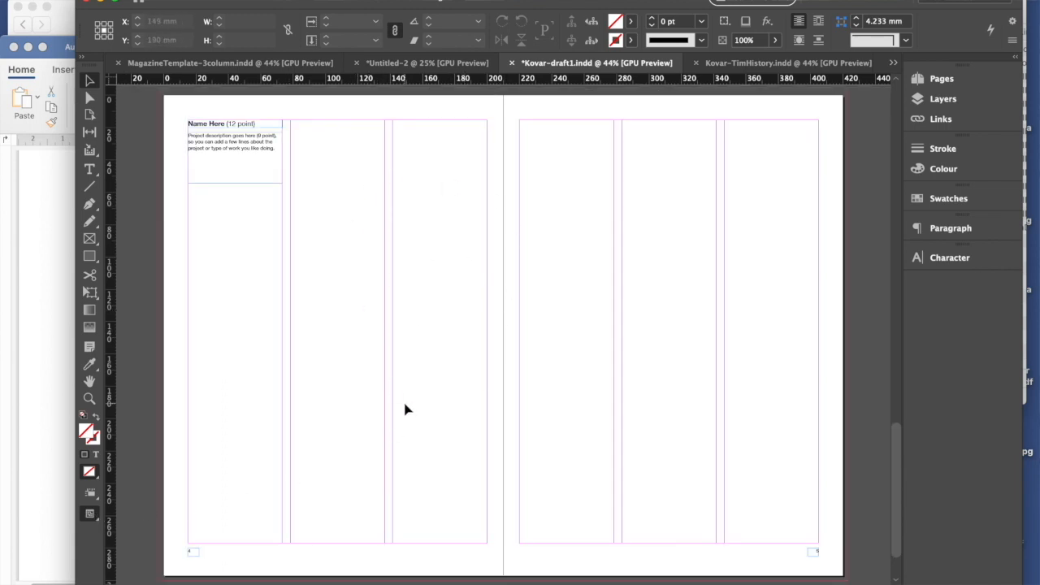
{"action": "left_click", "coordinate": [89, 238]}
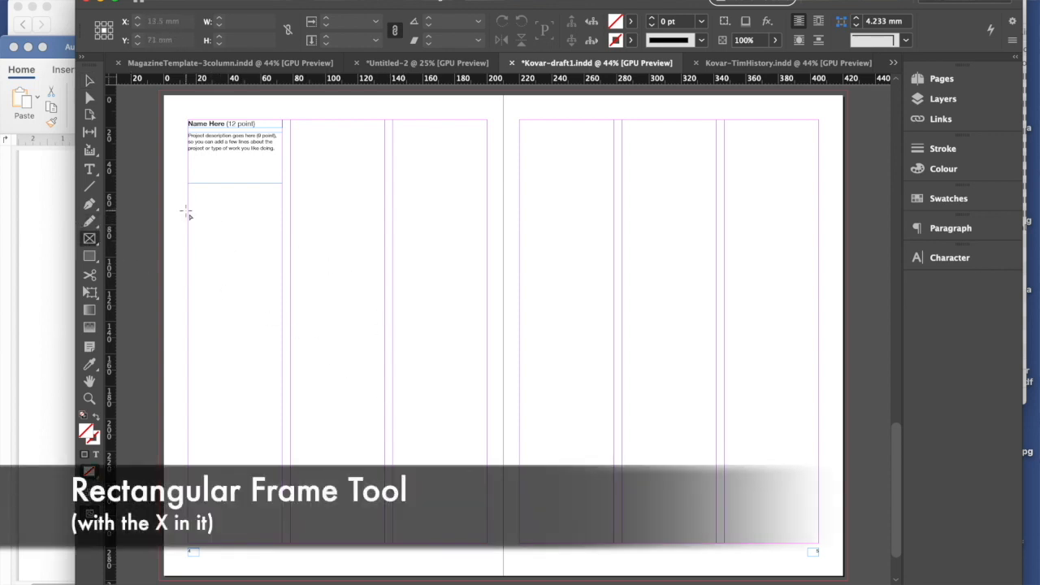
{"action": "left_click_drag", "start_coordinate": [188, 210], "coordinate": [487, 496]}
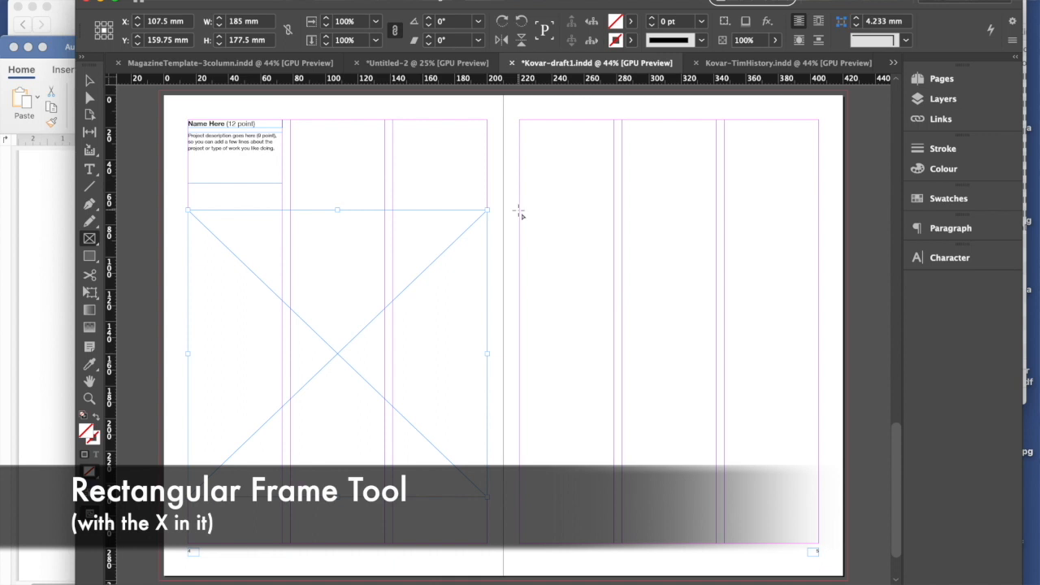
{"action": "left_click_drag", "start_coordinate": [521, 212], "coordinate": [818, 499]}
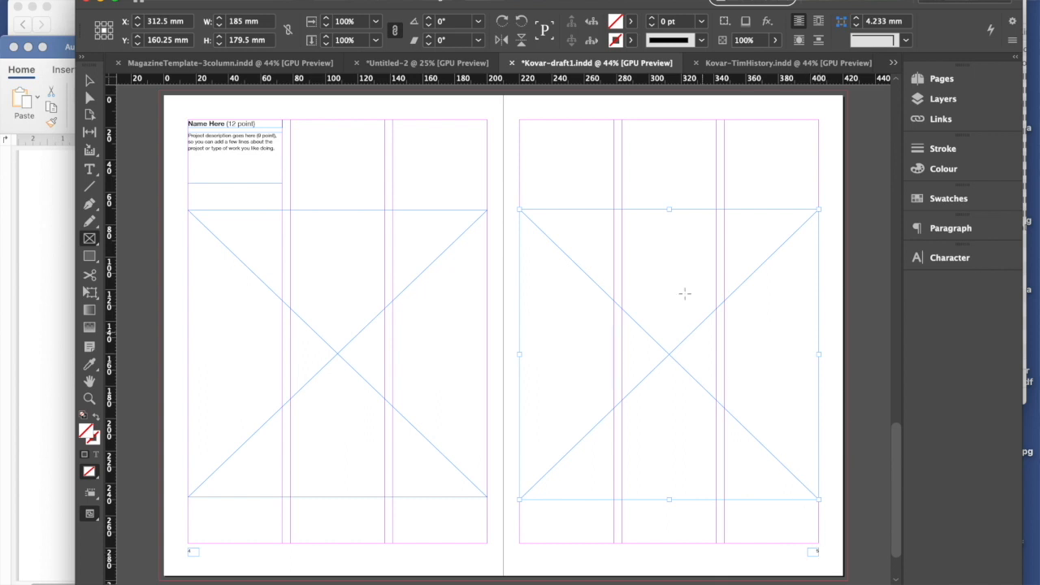
- Set the height of the right-hand page's frame to 177.5 mm to match the frame on the left-hand page
{"action": "left_click", "coordinate": [89, 79]}
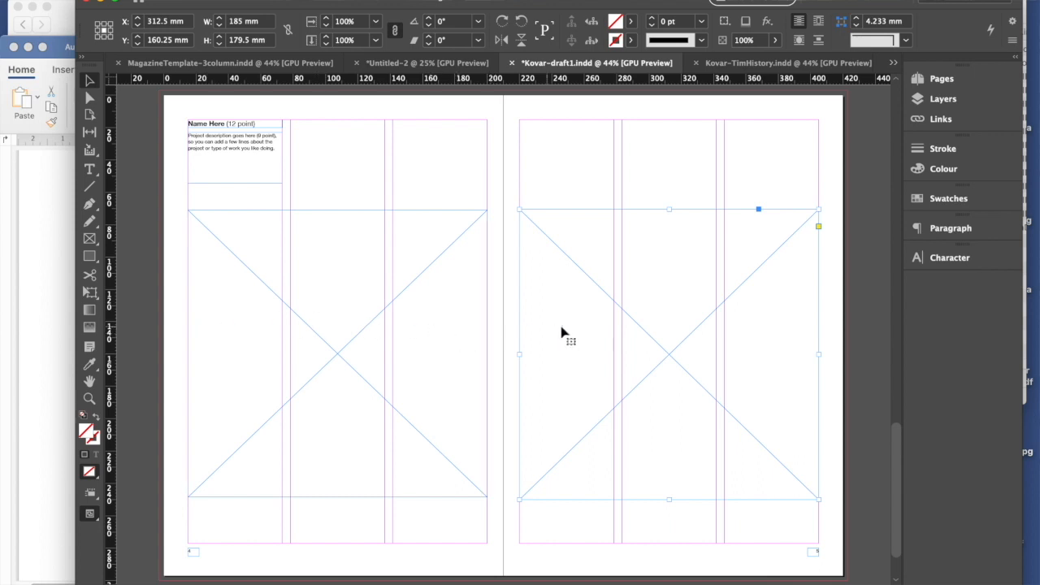
{"action": "left_click", "coordinate": [315, 287]}
{"action": "left_click", "coordinate": [592, 362]}
{"action": "left_click", "coordinate": [241, 40]}
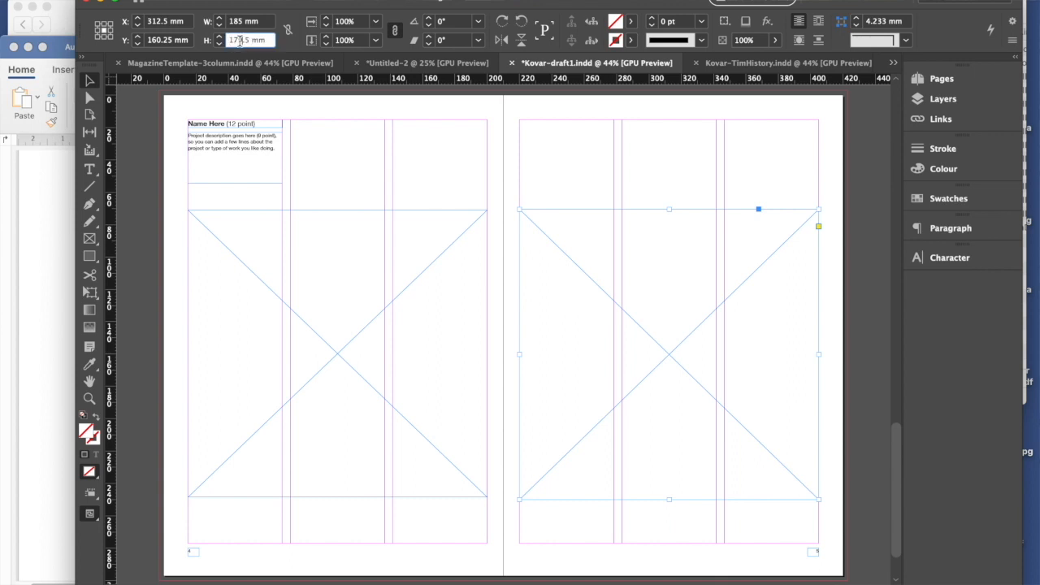
{"action": "key", "text": "BackSpace"}
{"action": "type", "text": "7"}
{"action": "key", "text": "Return"}
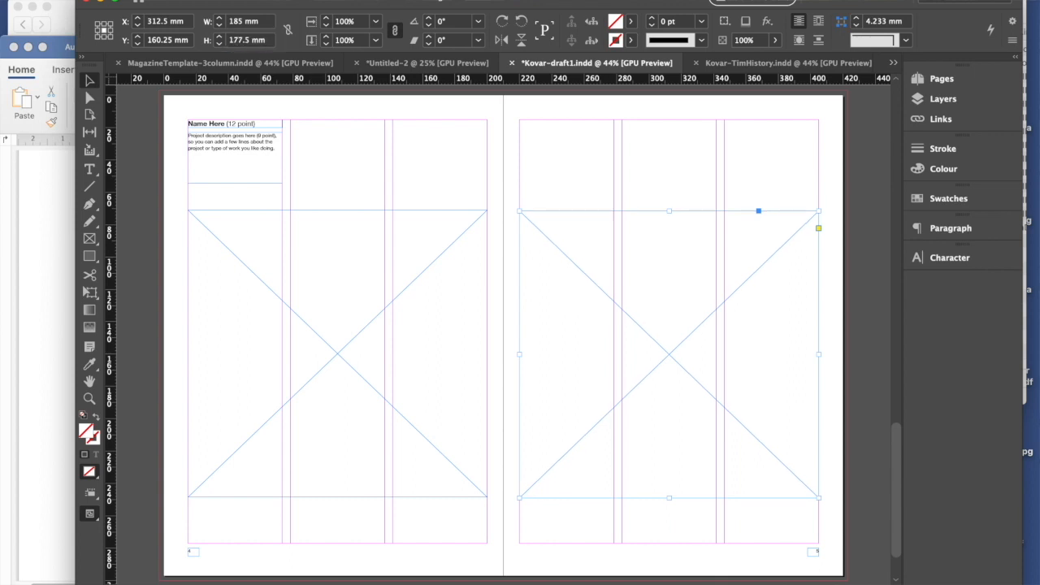
- Place J-onshoulders.tif into the empty frame on the left-hand page
{"action": "left_click", "coordinate": [296, 364]}
{"action": "left_click", "coordinate": [103, 0]}
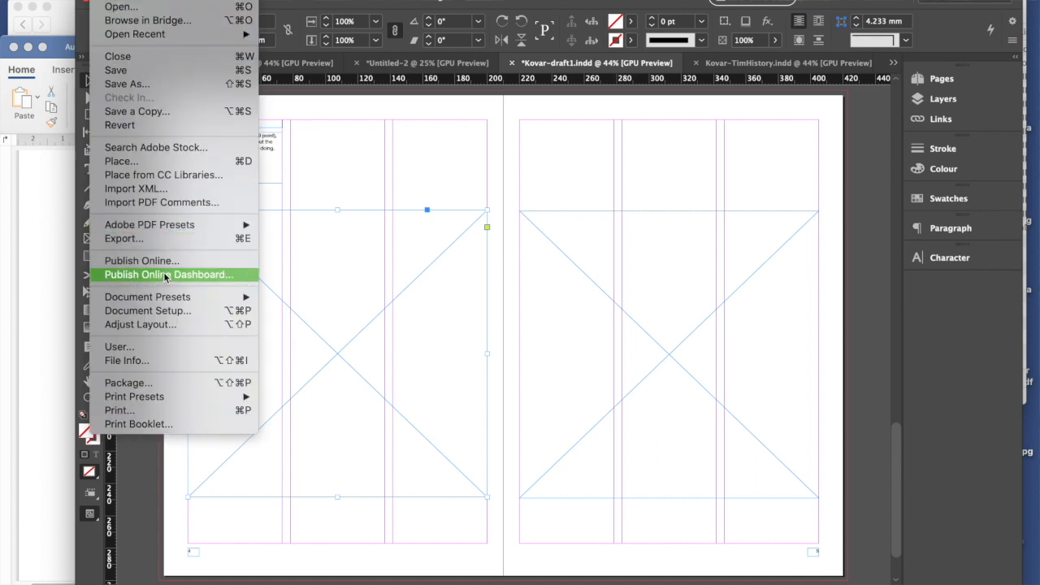
{"action": "left_click", "coordinate": [156, 163]}
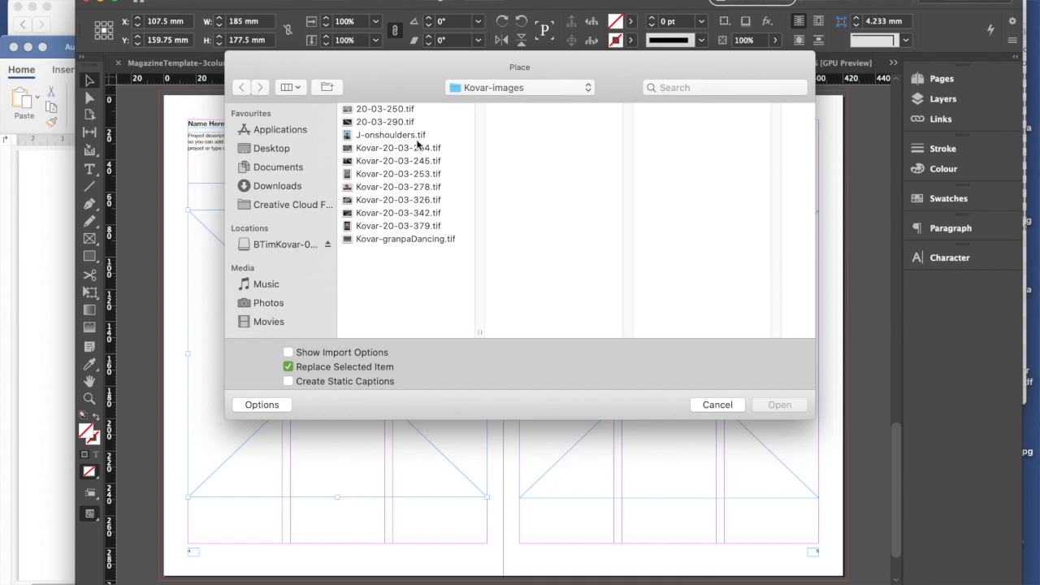
{"action": "left_click", "coordinate": [385, 136]}
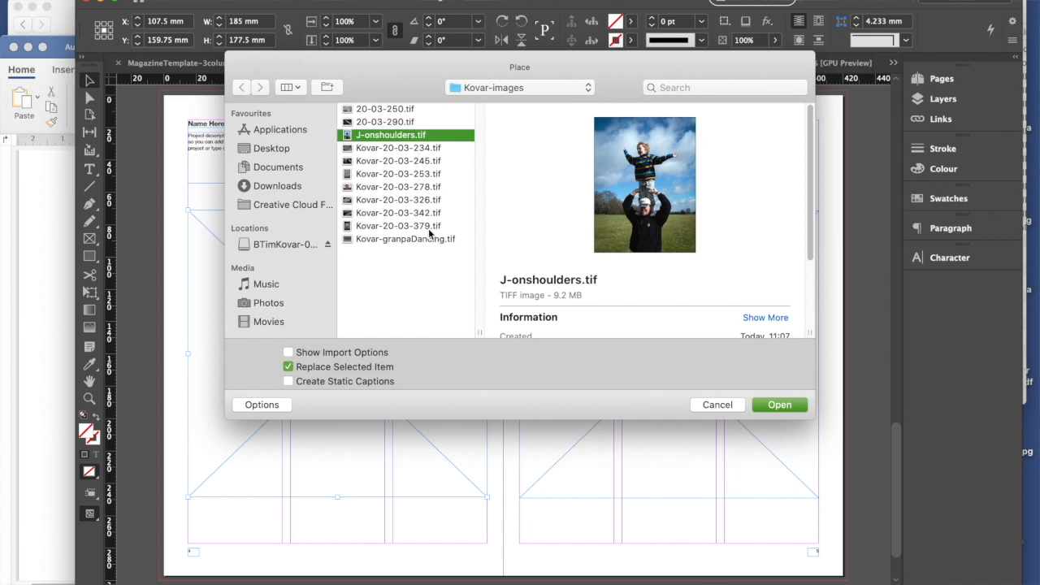
{"action": "left_click", "coordinate": [767, 406]}
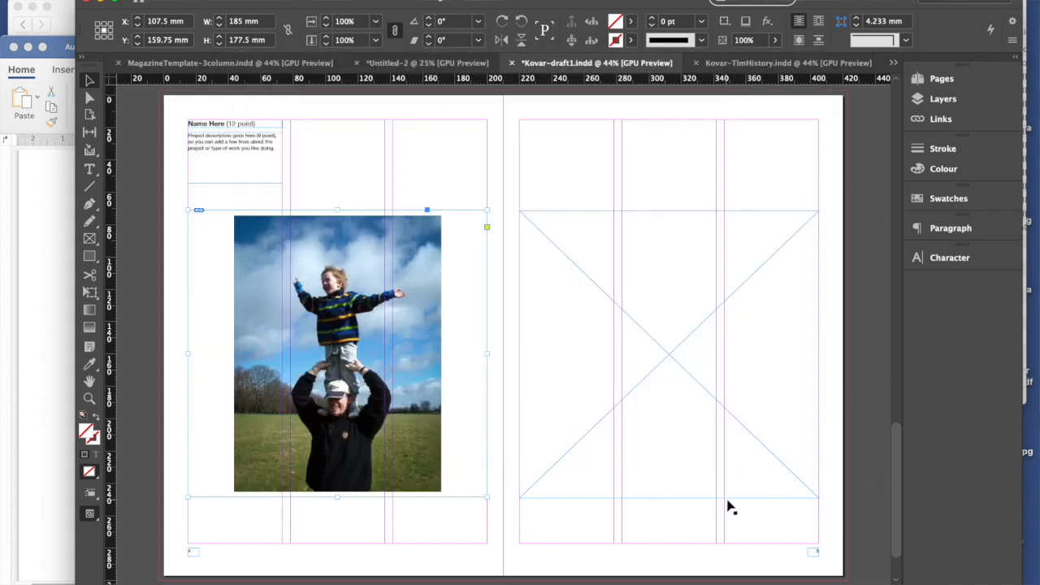
- Place Kovar-20-03-379.tif into the empty frame on the right-hand page
{"action": "left_click", "coordinate": [695, 291]}
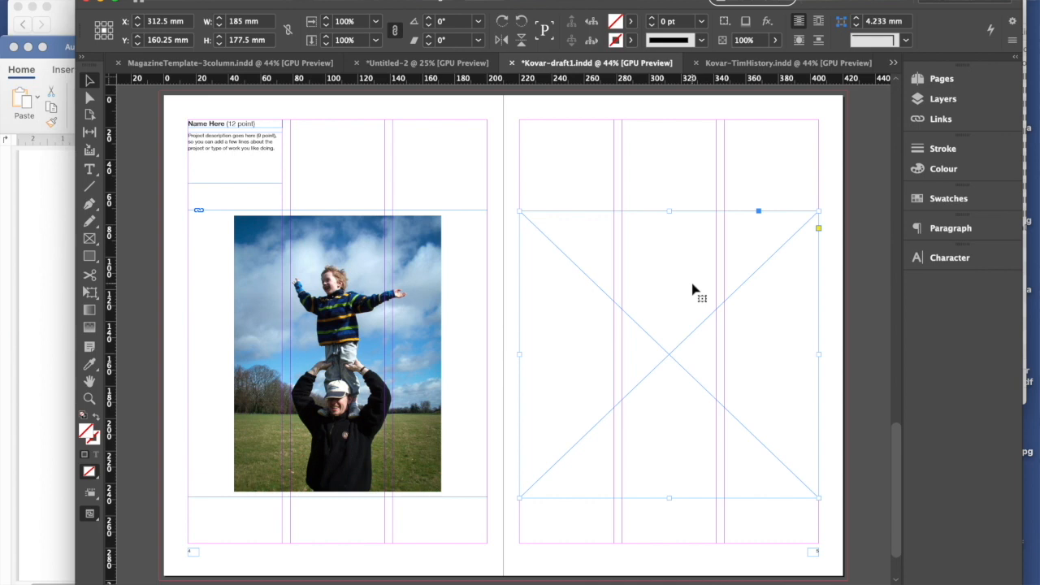
{"action": "key", "text": "super+d"}
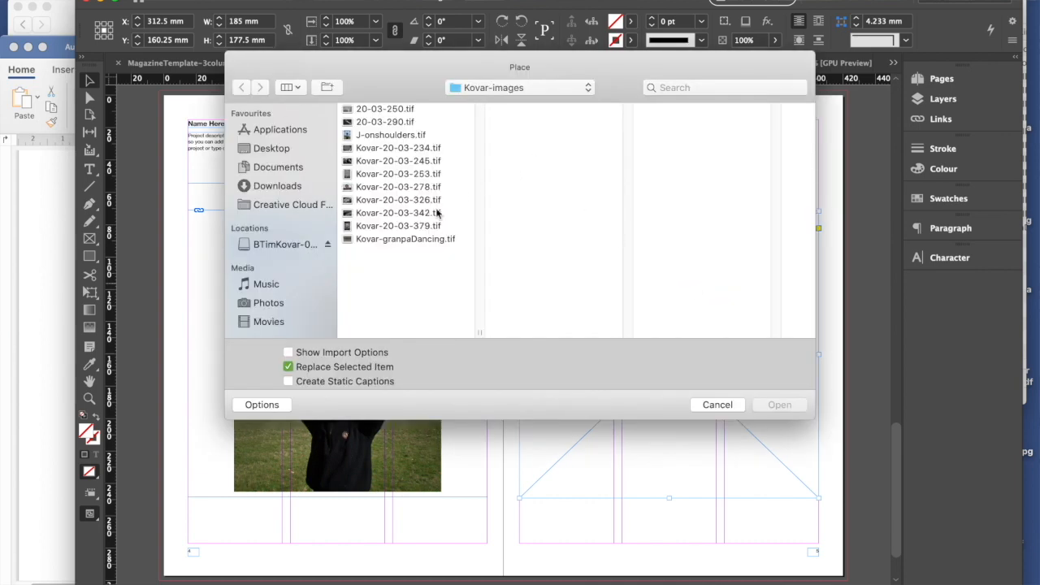
{"action": "left_click", "coordinate": [392, 226]}
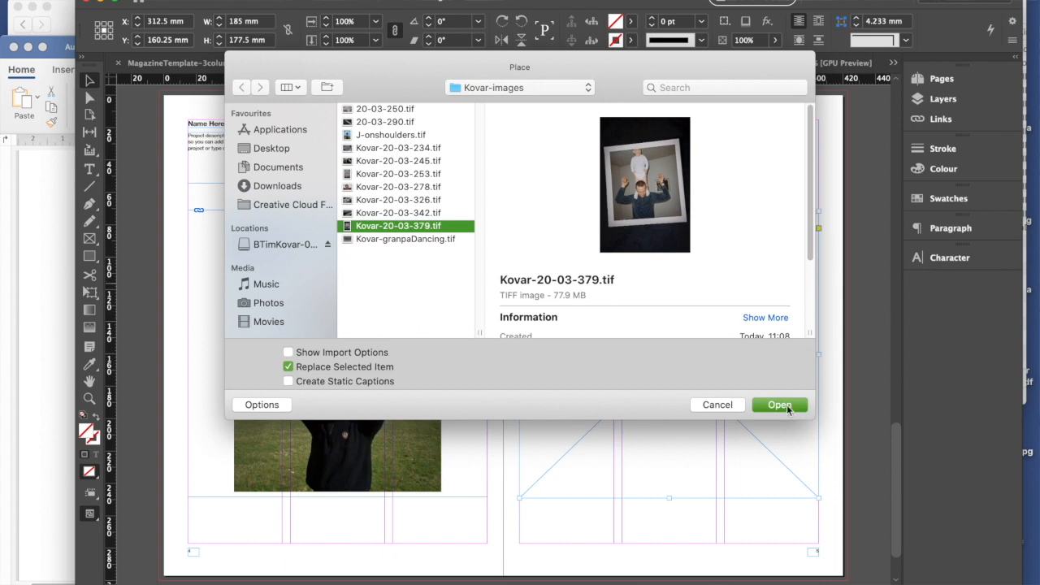
{"action": "left_click", "coordinate": [784, 406]}
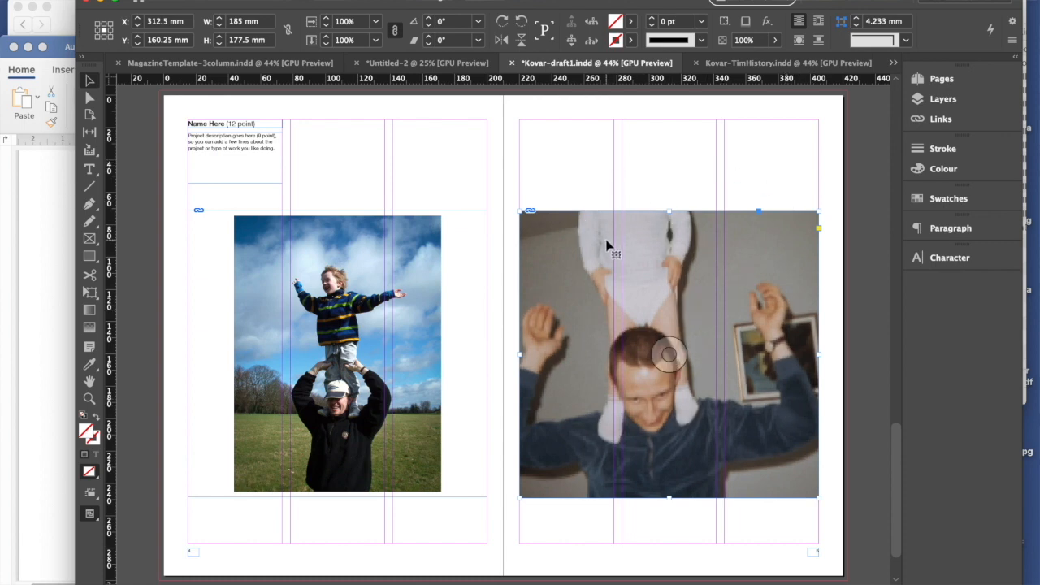
- Apply Fit Content Proportionally to the image on the right-hand page
{"action": "left_click", "coordinate": [253, 0]}
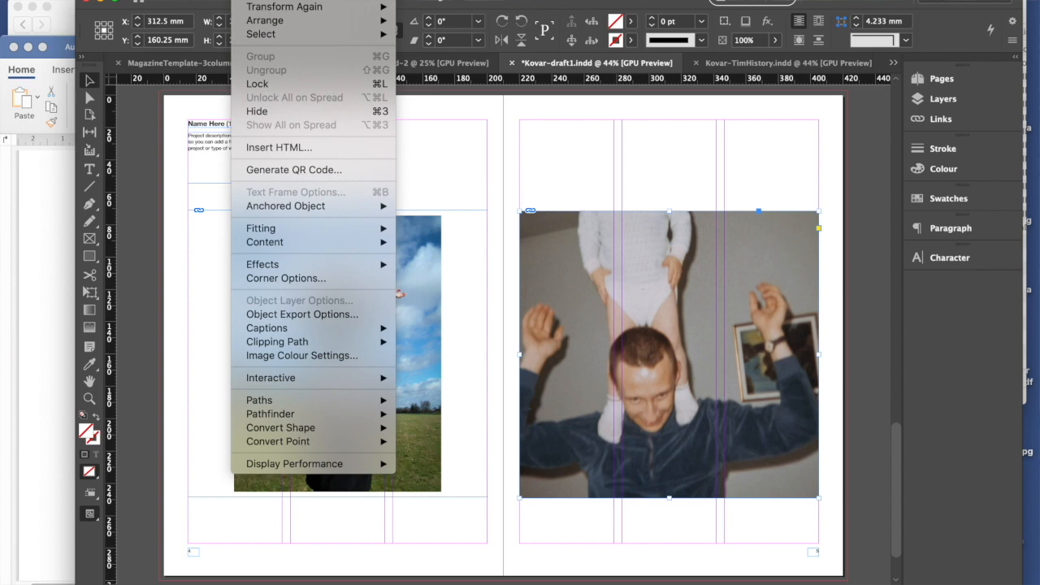
{"action": "mouse_move", "coordinate": [320, 232]}
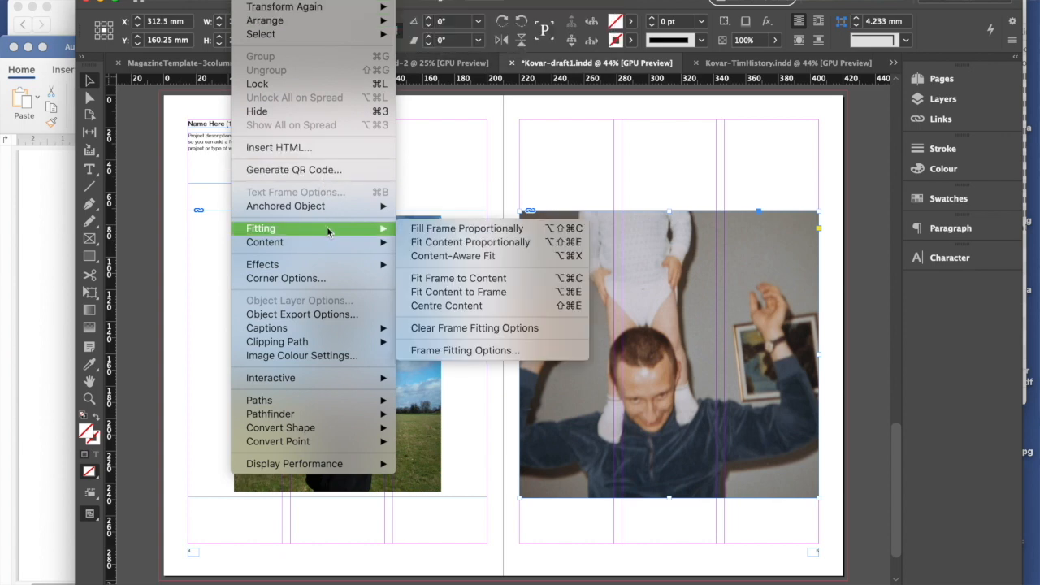
{"action": "left_click", "coordinate": [468, 244]}
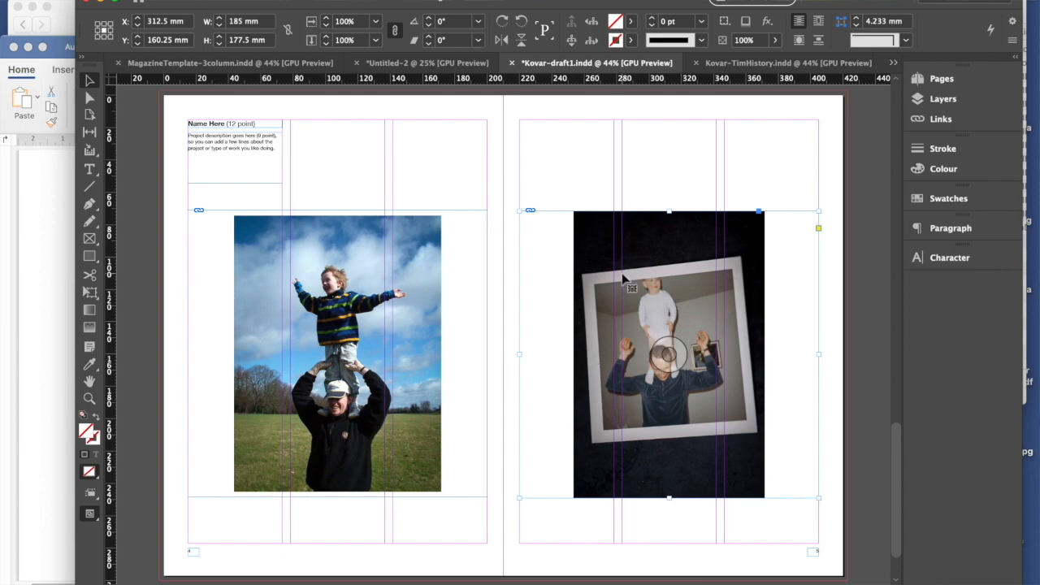
- Enlarge the right-hand photo within its frame to about 230.5 × 346 mm so that it spans the frame's full width
{"action": "double_click", "coordinate": [613, 229]}
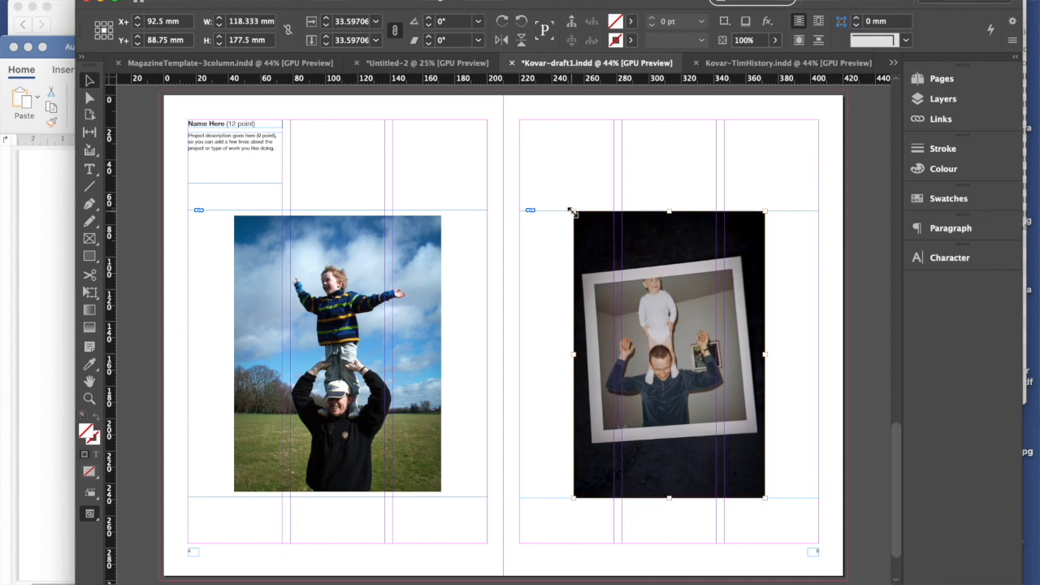
{"action": "left_click_drag", "start_coordinate": [572, 212], "coordinate": [448, 132]}
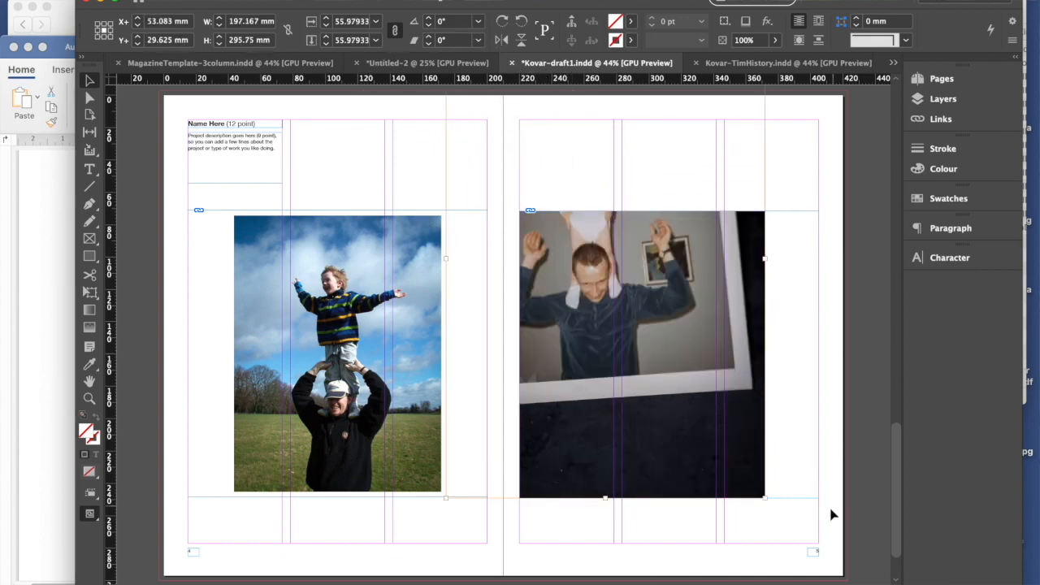
{"action": "left_click_drag", "start_coordinate": [764, 498], "coordinate": [819, 529]}
{"action": "mouse_move", "coordinate": [683, 478]}
{"action": "left_mouse_down"}
{"action": "mouse_move", "coordinate": [759, 509]}
{"action": "mouse_move", "coordinate": [687, 485]}
{"action": "left_mouse_up"}
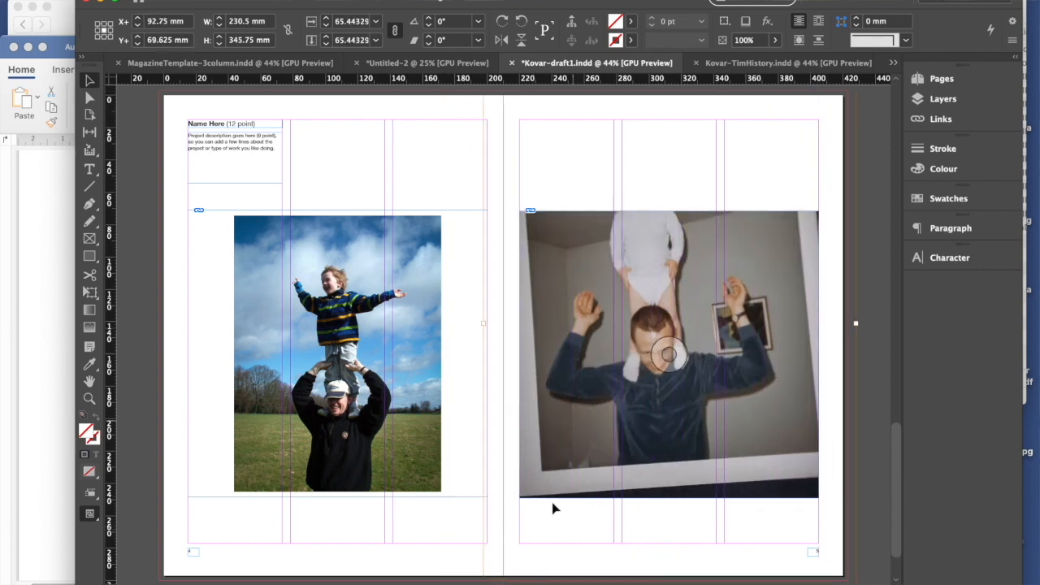
- Scale the right-hand photo down to about 211 × 317 mm and shift it right within its frame
{"action": "left_click_drag", "start_coordinate": [894, 493], "coordinate": [896, 441]}
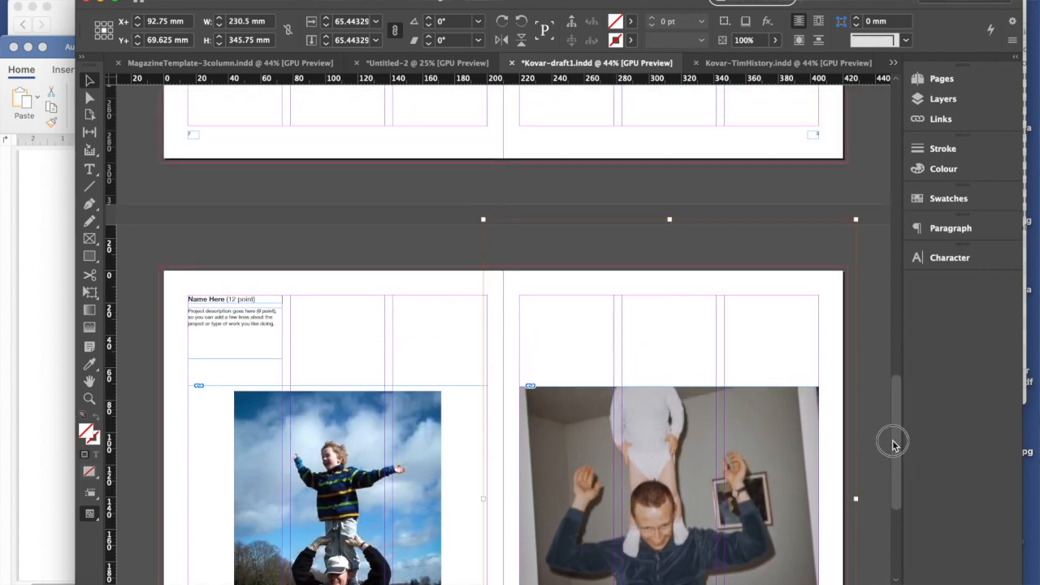
{"action": "left_click_drag", "start_coordinate": [855, 218], "coordinate": [825, 265]}
{"action": "left_click_drag", "start_coordinate": [896, 449], "coordinate": [899, 506]}
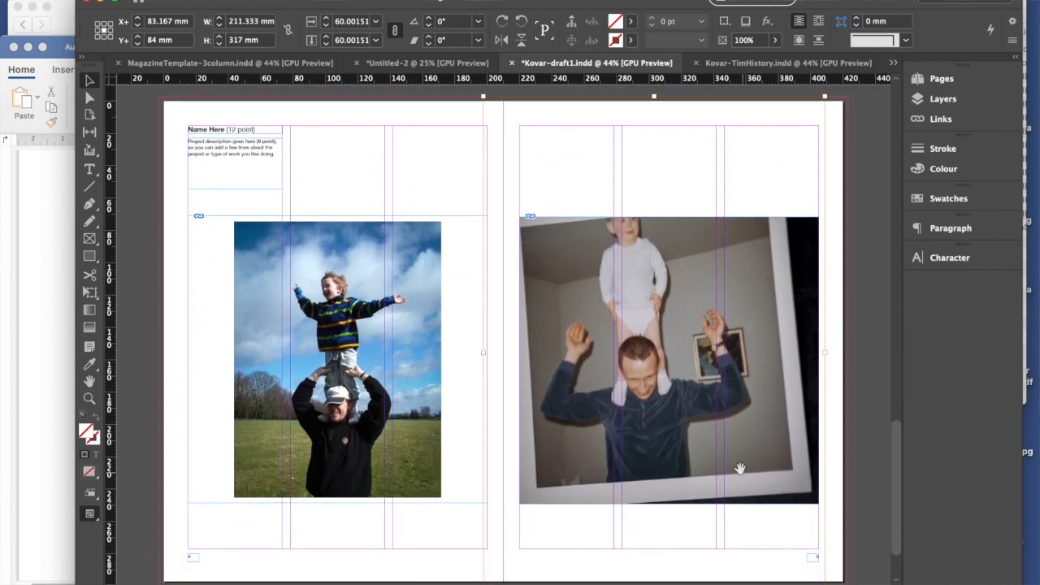
{"action": "left_click_drag", "start_coordinate": [721, 470], "coordinate": [765, 477]}
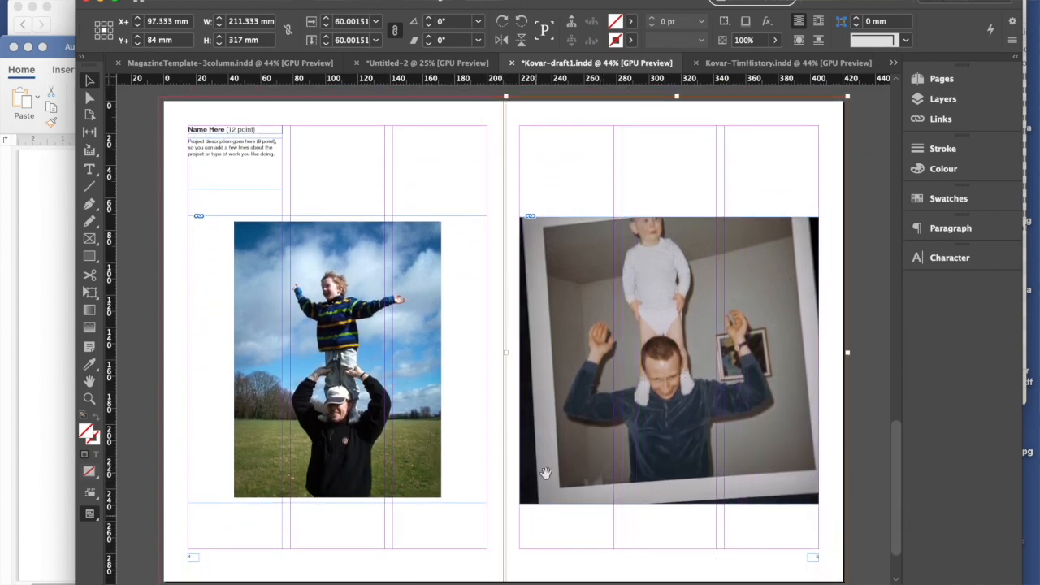
- Reduce the right-hand photo to about 187.5 × 281 mm, reposition it to show the print's white border, and deselect it
{"action": "left_click_drag", "start_coordinate": [505, 95], "coordinate": [544, 154]}
{"action": "left_click_drag", "start_coordinate": [657, 467], "coordinate": [648, 456]}
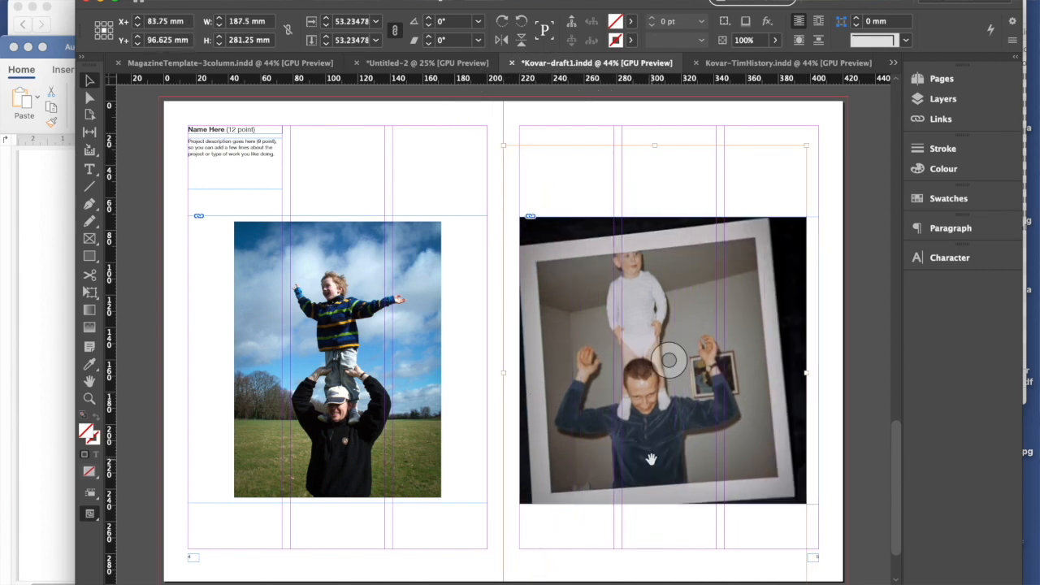
{"action": "left_click_drag", "start_coordinate": [649, 459], "coordinate": [659, 448]}
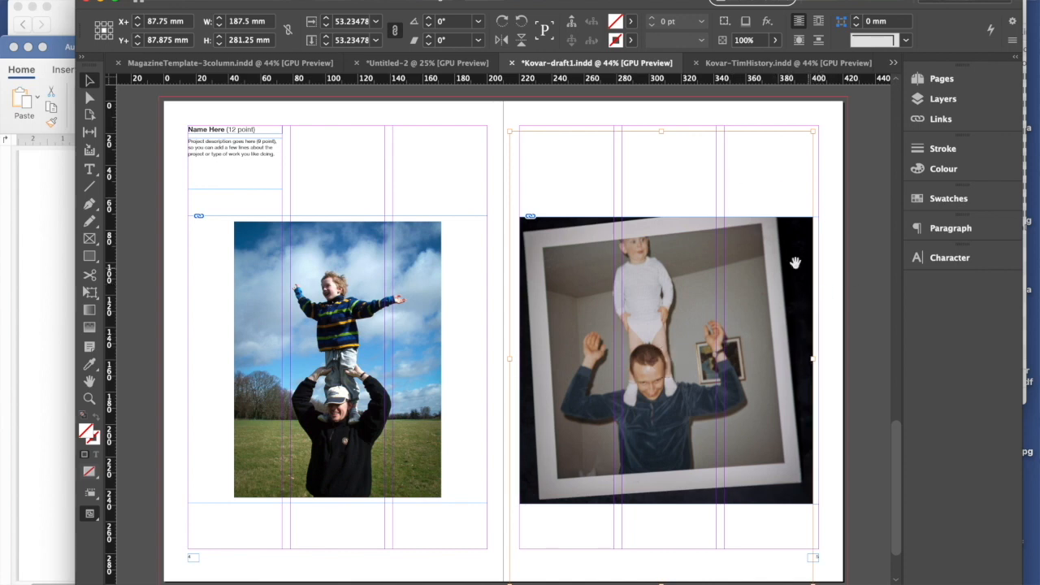
{"action": "left_click", "coordinate": [742, 176]}
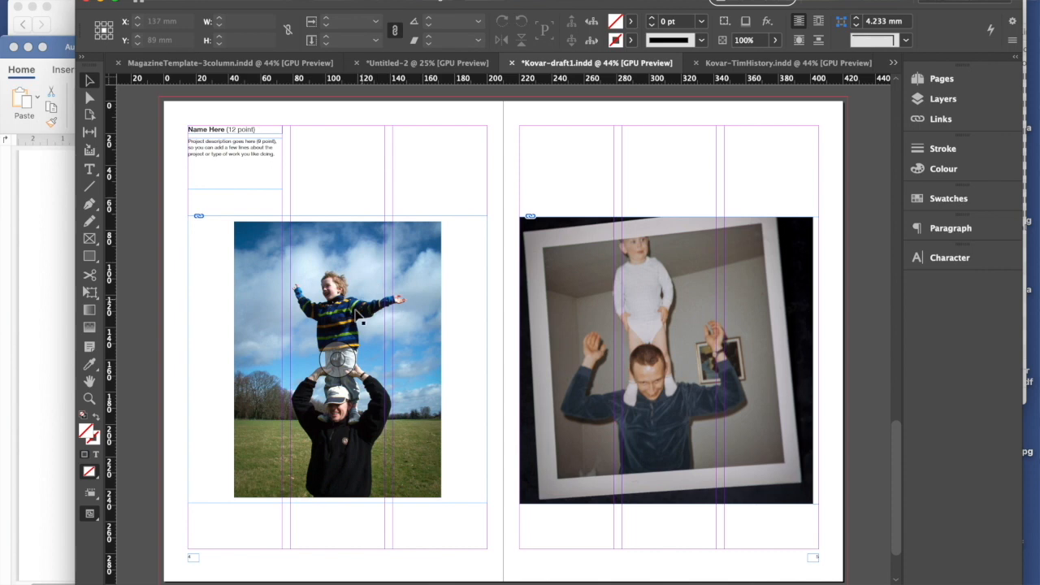
{"action": "left_click", "coordinate": [430, 243]}
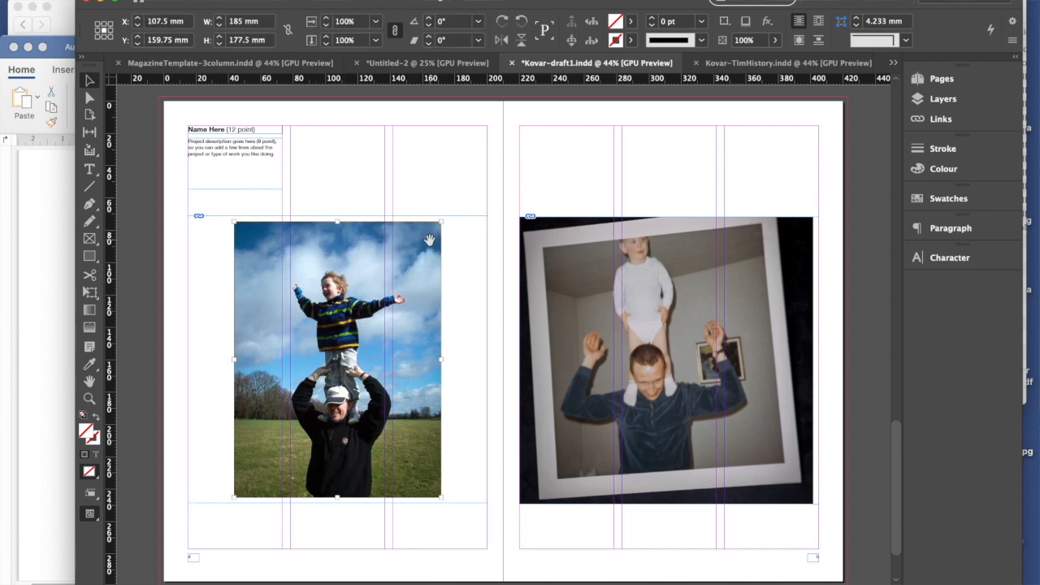
{"action": "left_click", "coordinate": [420, 188]}
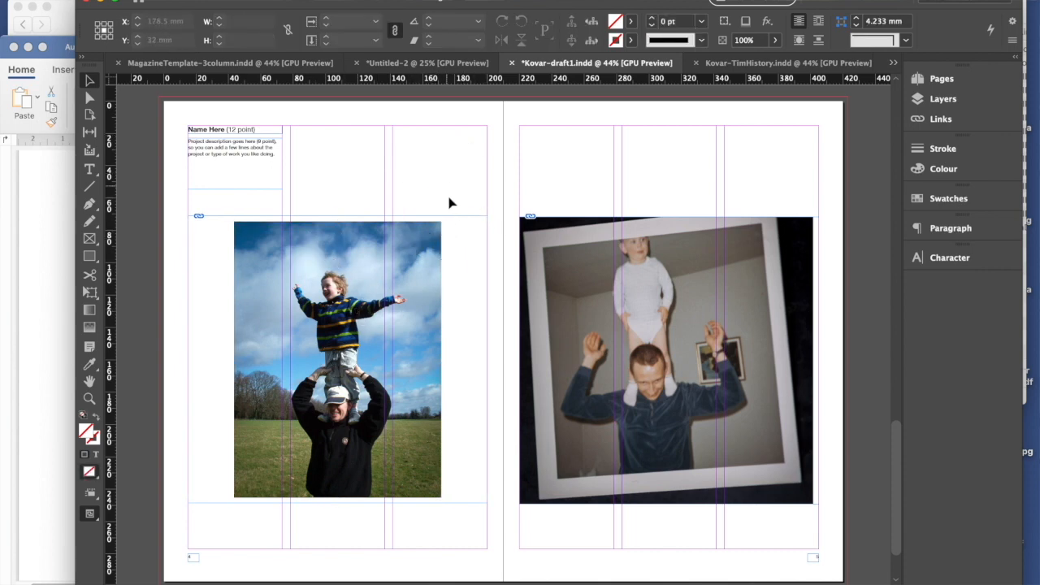
- Enlarge the left-hand page's photo proportionally within its frame to about 159 × 212 mm, extending it up and to the right
{"action": "left_click", "coordinate": [425, 252]}
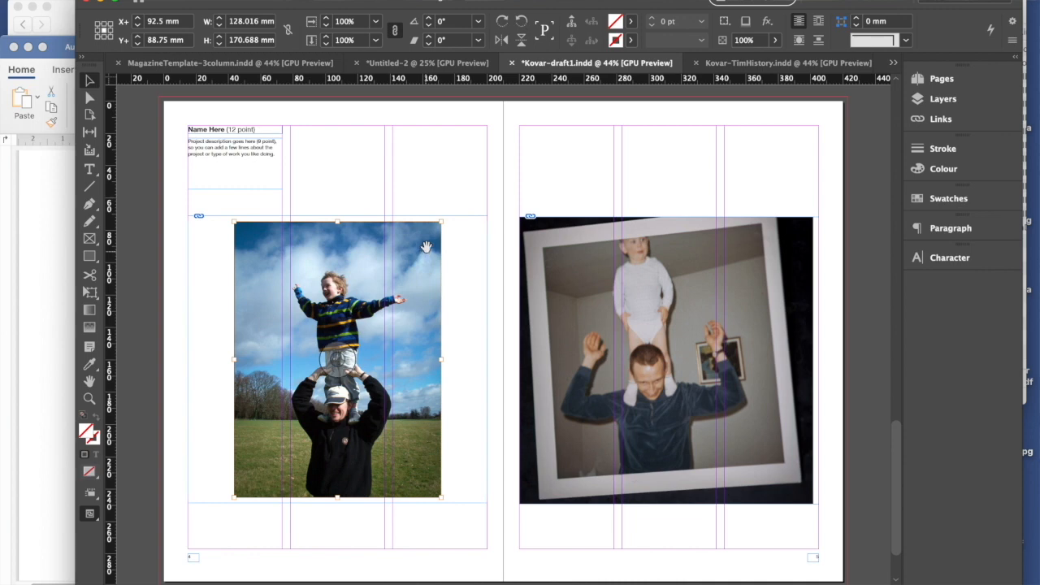
{"action": "left_click", "coordinate": [441, 152]}
{"action": "left_click", "coordinate": [89, 98]}
{"action": "left_click", "coordinate": [416, 282]}
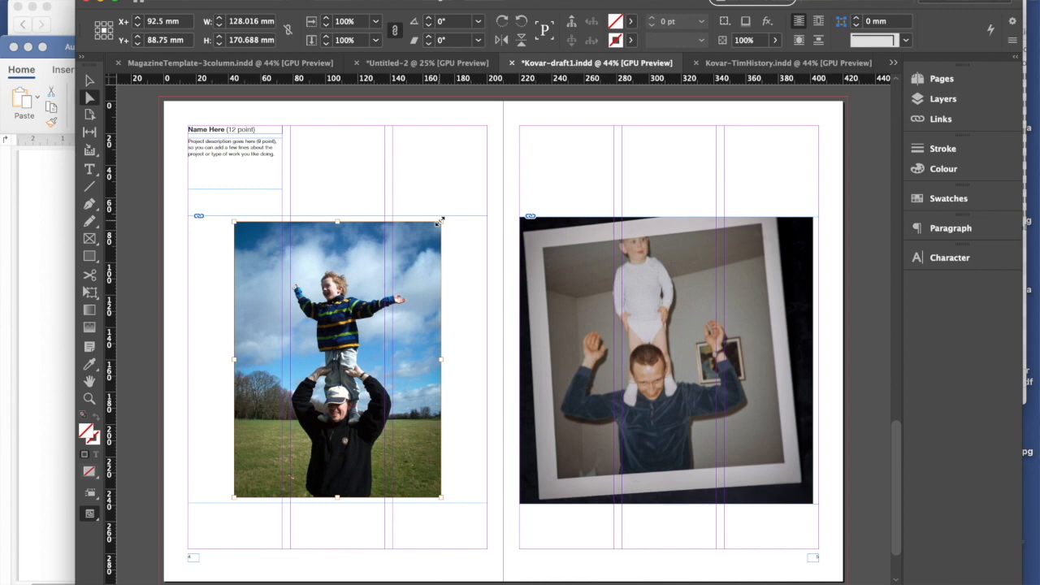
{"action": "left_click_drag", "start_coordinate": [439, 220], "coordinate": [492, 154]}
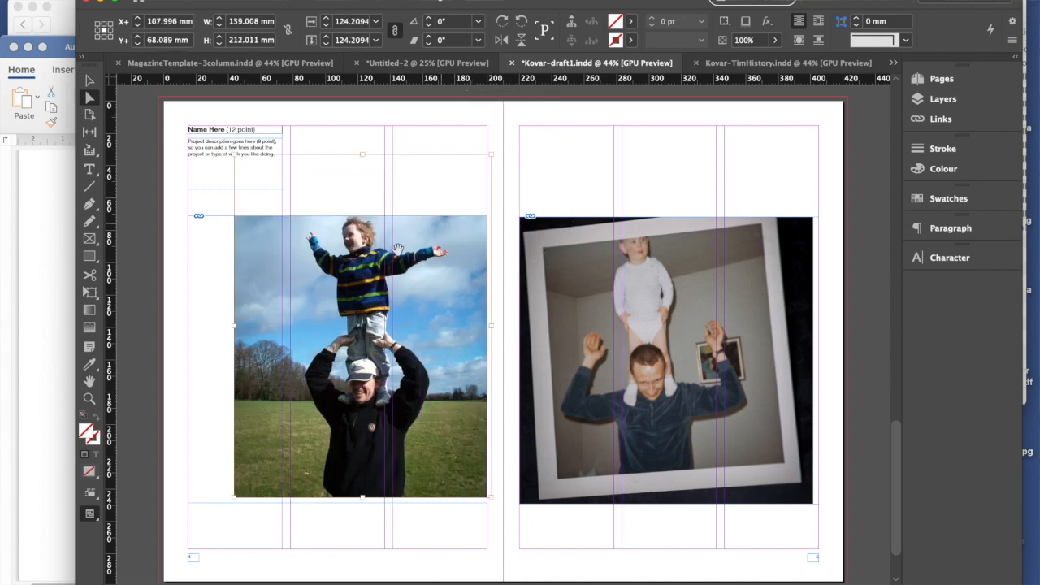
- Enlarge the left-hand photo to about 187.5 × 250 mm to fill its frame, shift it slightly up and left, and deselect it
{"action": "left_click_drag", "start_coordinate": [233, 499], "coordinate": [169, 503]}
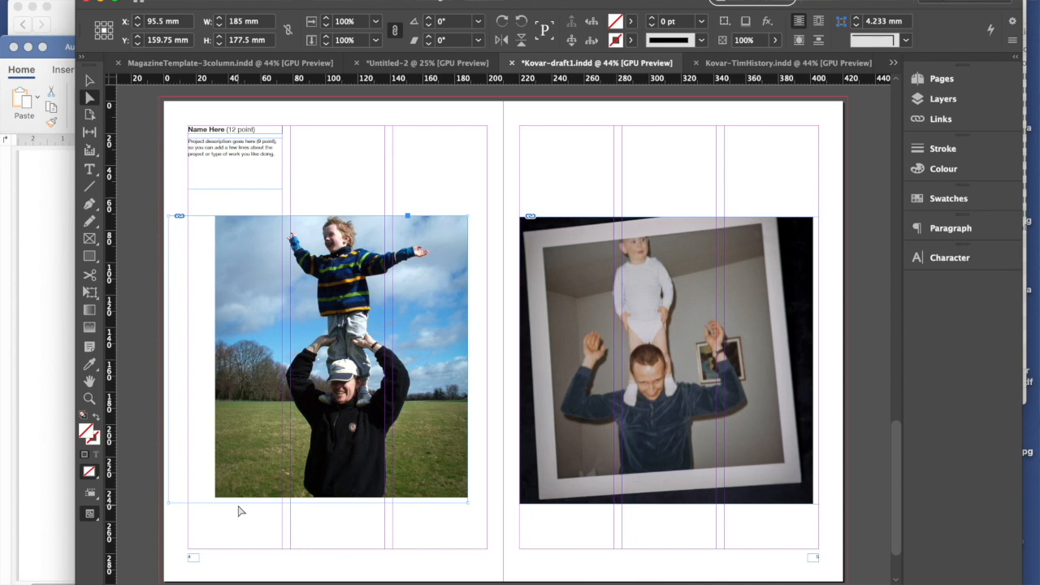
{"action": "key", "text": "super+z"}
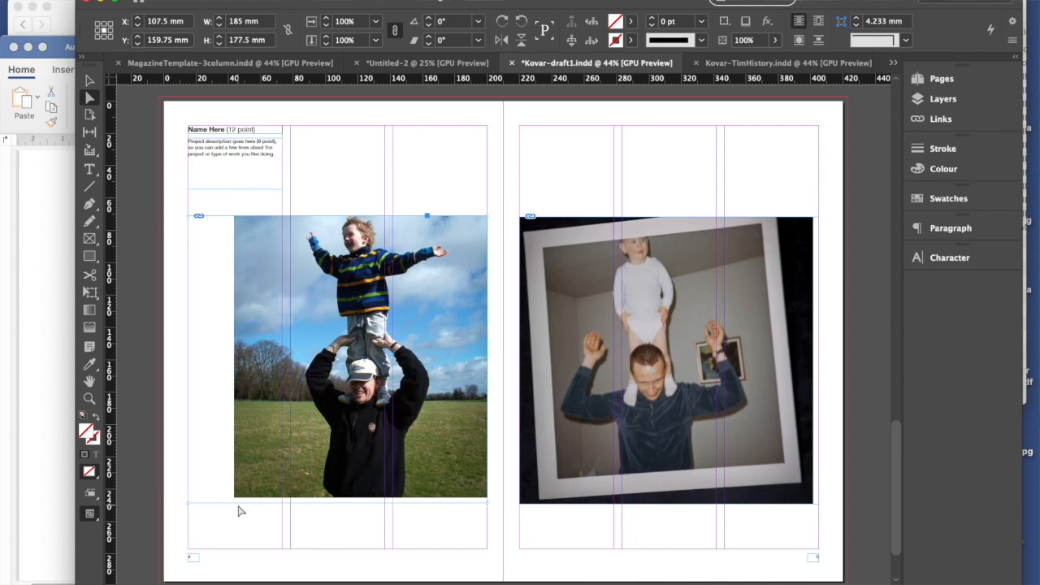
{"action": "left_click", "coordinate": [277, 490]}
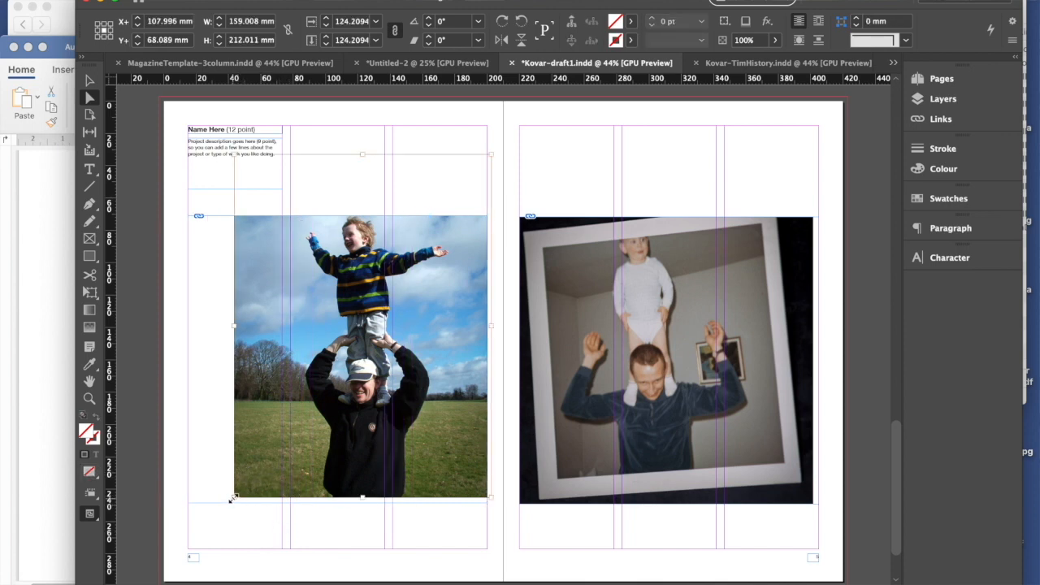
{"action": "left_click_drag", "start_coordinate": [232, 499], "coordinate": [189, 520]}
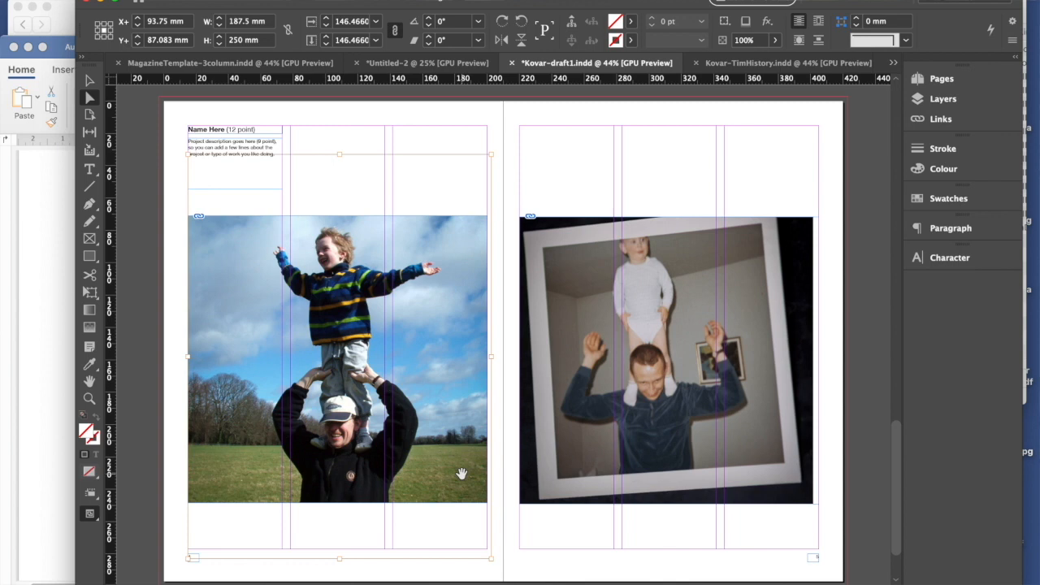
{"action": "left_click_drag", "start_coordinate": [460, 473], "coordinate": [456, 471]}
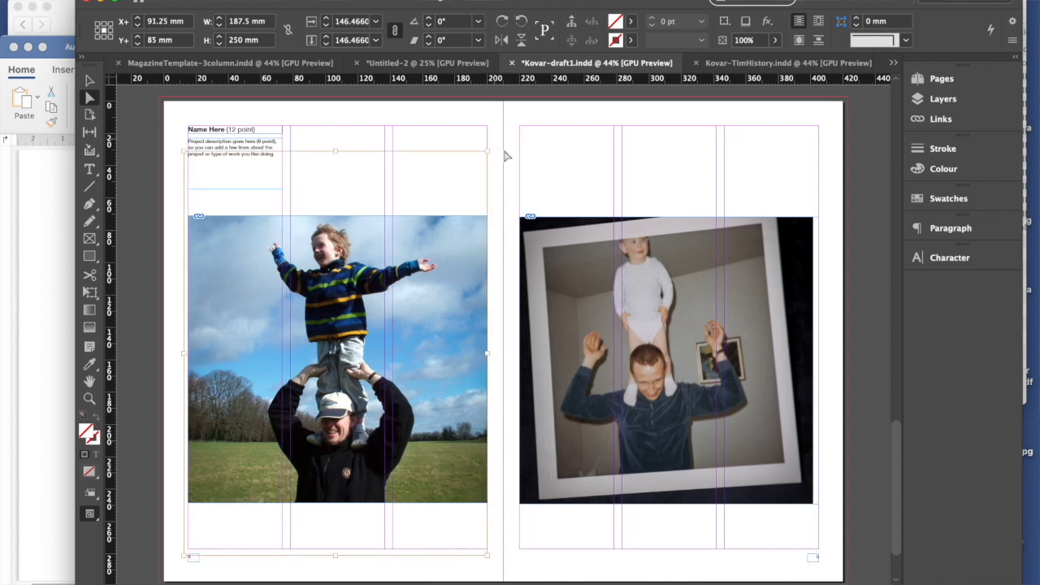
{"action": "left_click", "coordinate": [575, 166]}
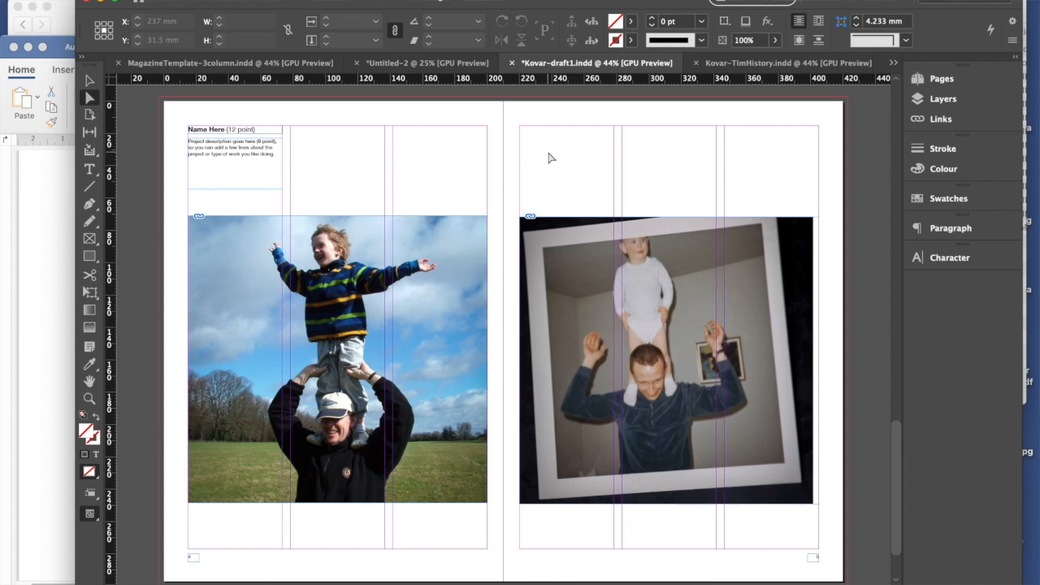